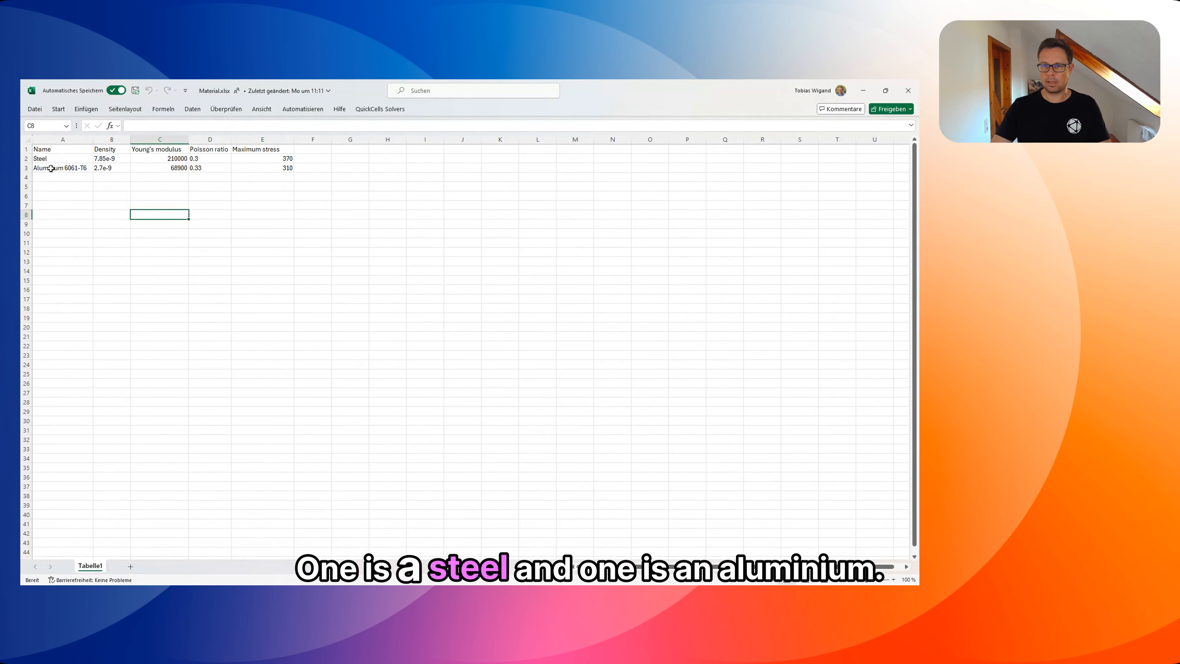
# - Close the material workbook and, in Synera, add a Read Excel File node in the empty area below the existing workflow
pyautogui.click(908, 90)
pyautogui.scroll(-5, 337, 375)
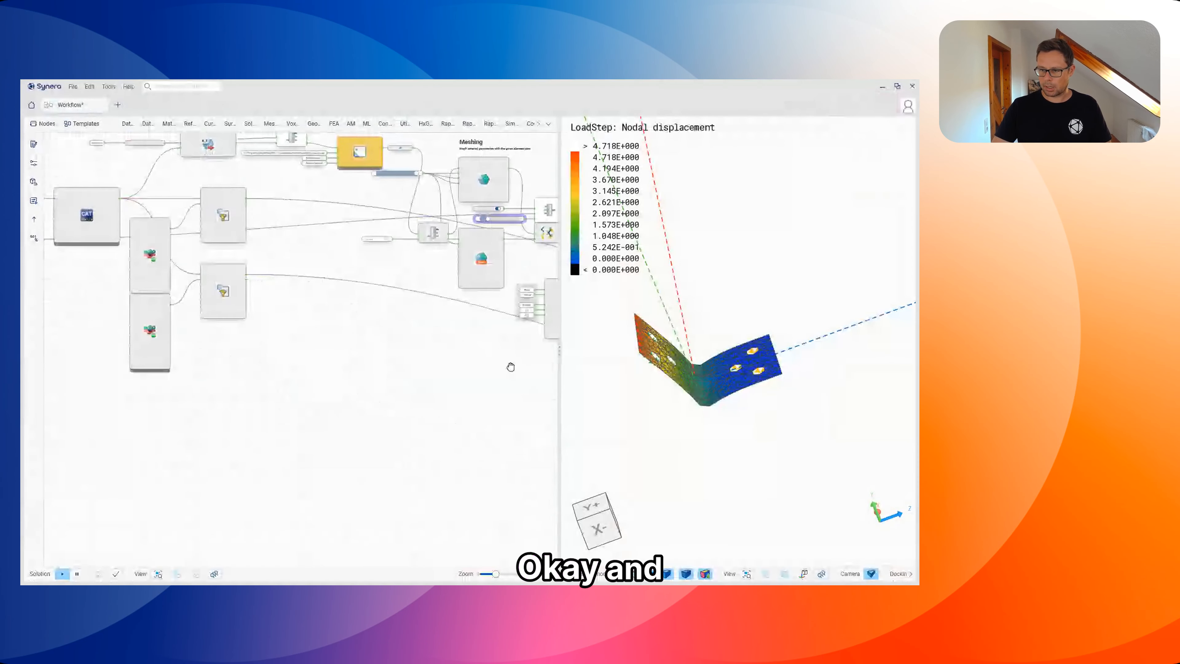
pyautogui.rightClick(258, 352)
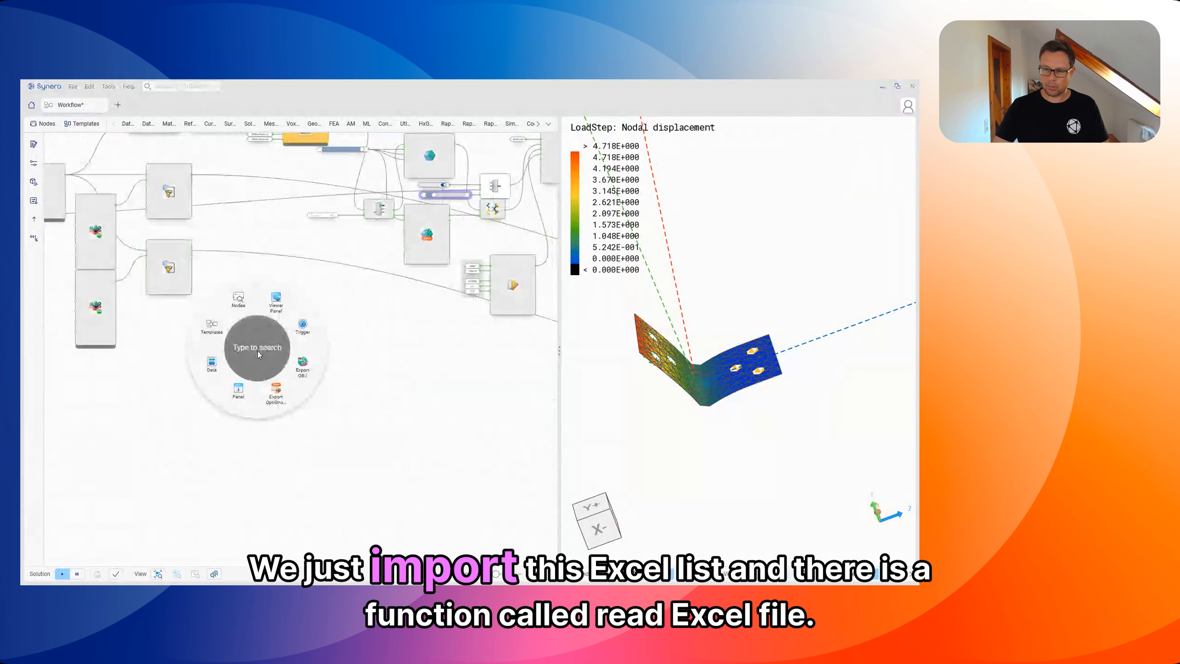
pyautogui.write('read')
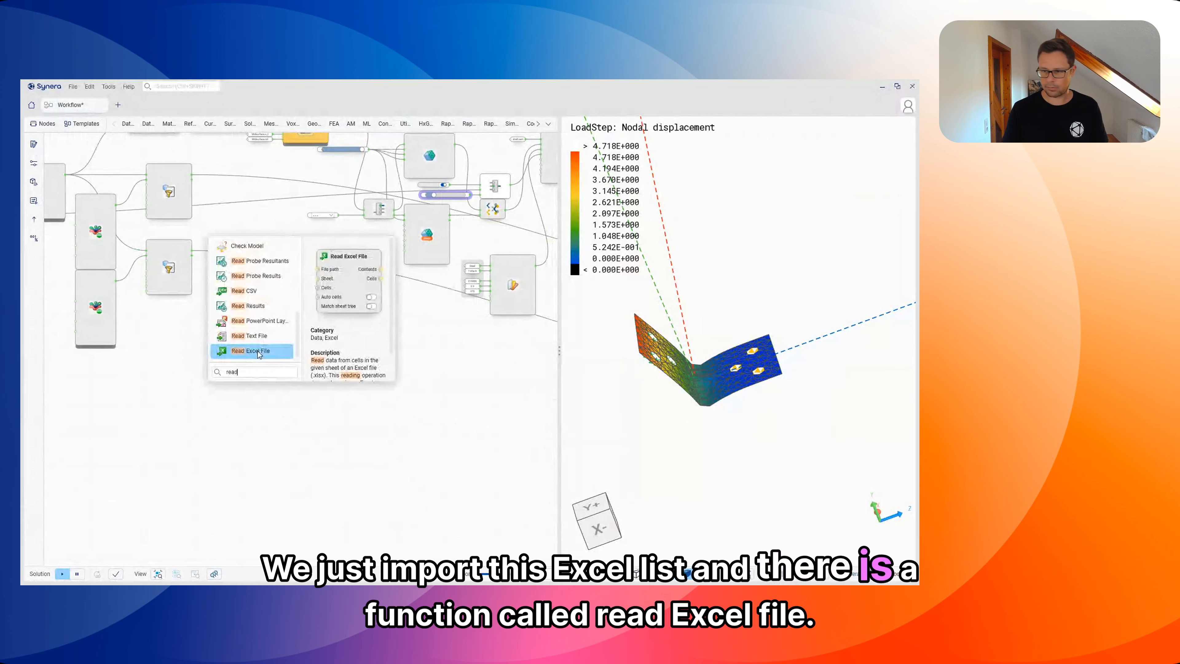
pyautogui.click(257, 350)
pyautogui.scroll(5, 240, 357)
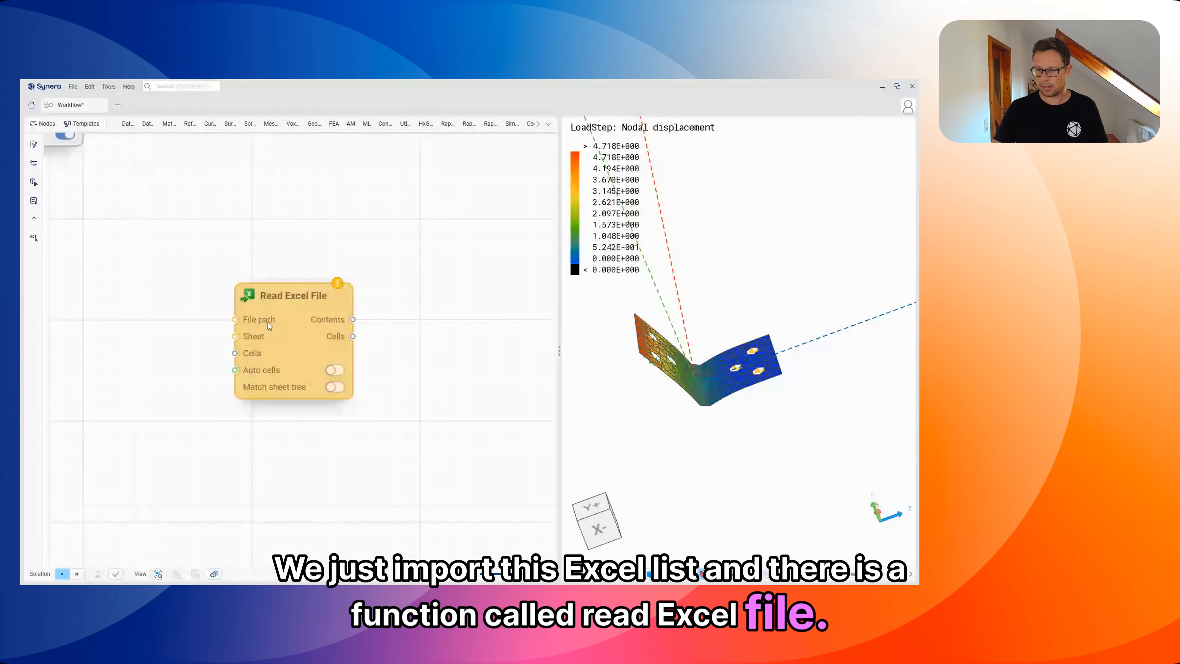
# - Feed the Read Excel File node's File path input from a Relative File Path node pointing to Material.xlsx
pyautogui.moveTo(203, 323); pyautogui.dragTo(184, 324)
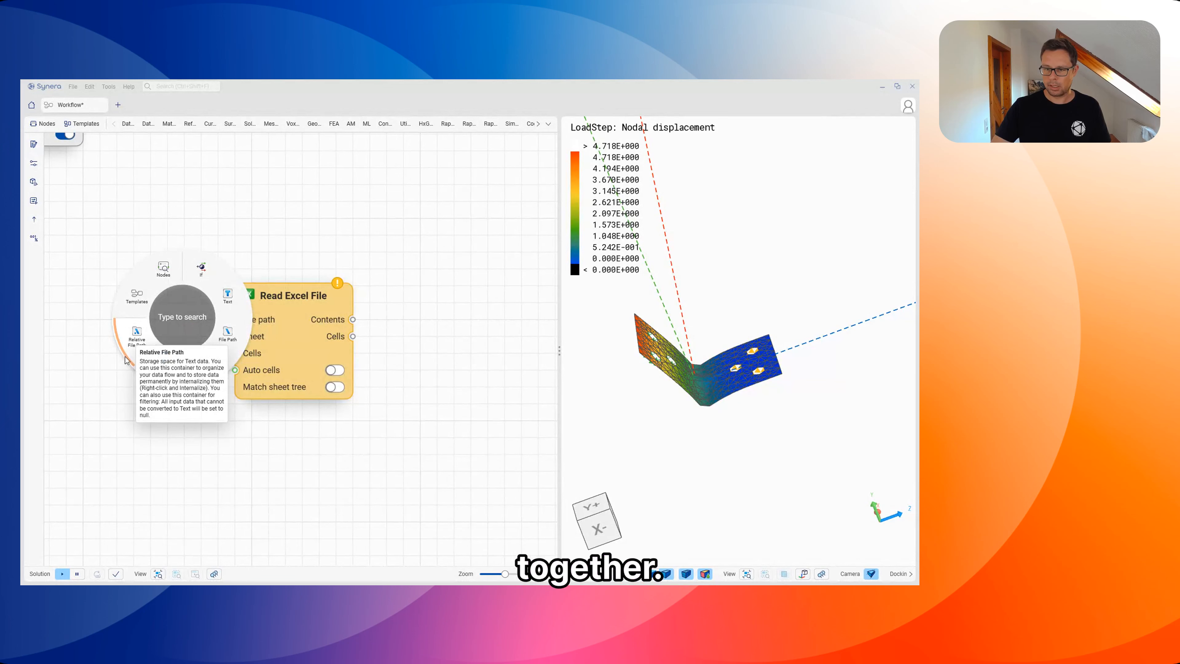
pyautogui.click(147, 346)
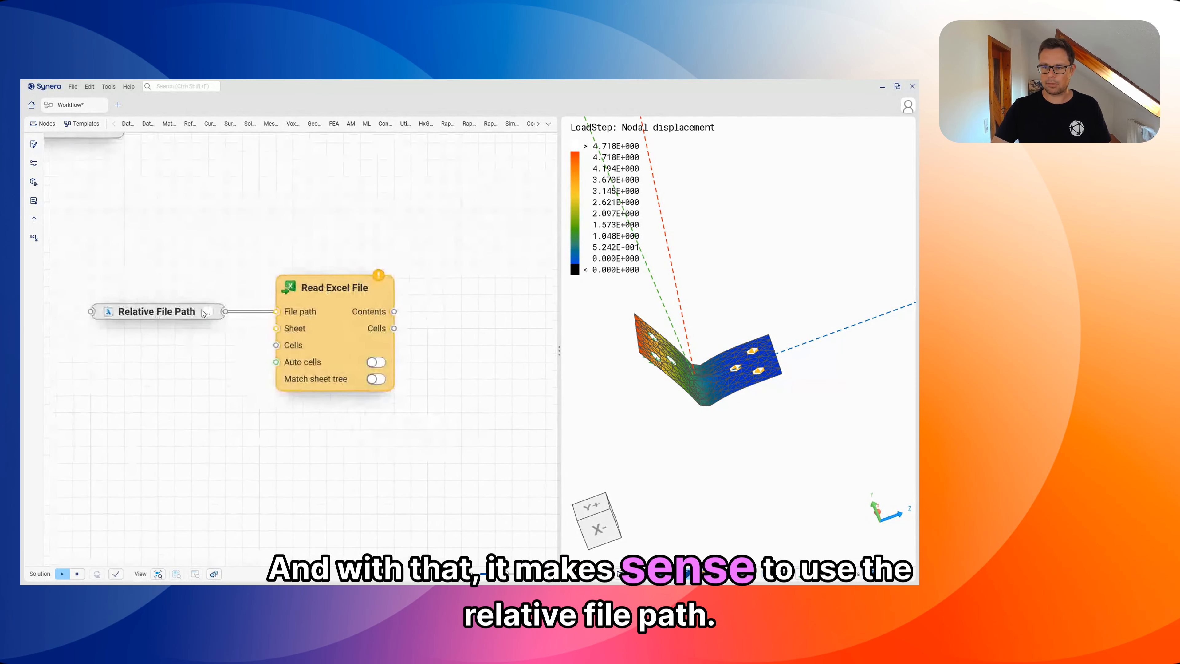
pyautogui.click(208, 315)
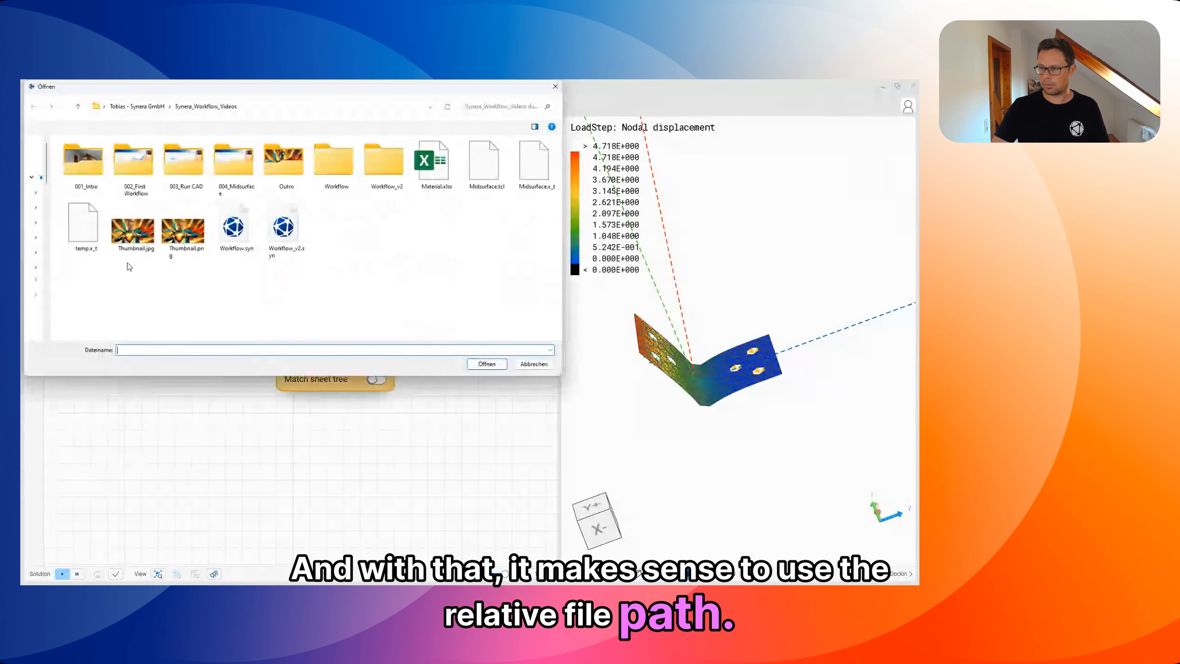
pyautogui.click(434, 162)
pyautogui.click(487, 363)
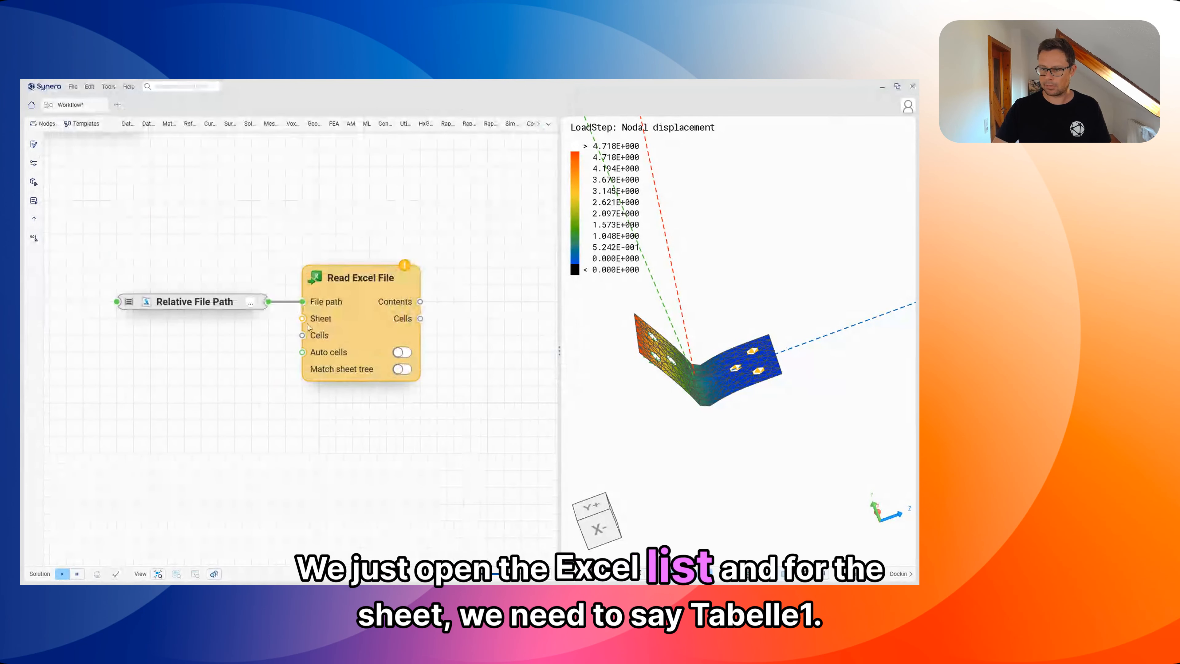
# - Connect a text panel containing "Tabelle1" to the Sheet input and place it just below the Relative File Path node
pyautogui.moveTo(302, 318); pyautogui.dragTo(225, 338)
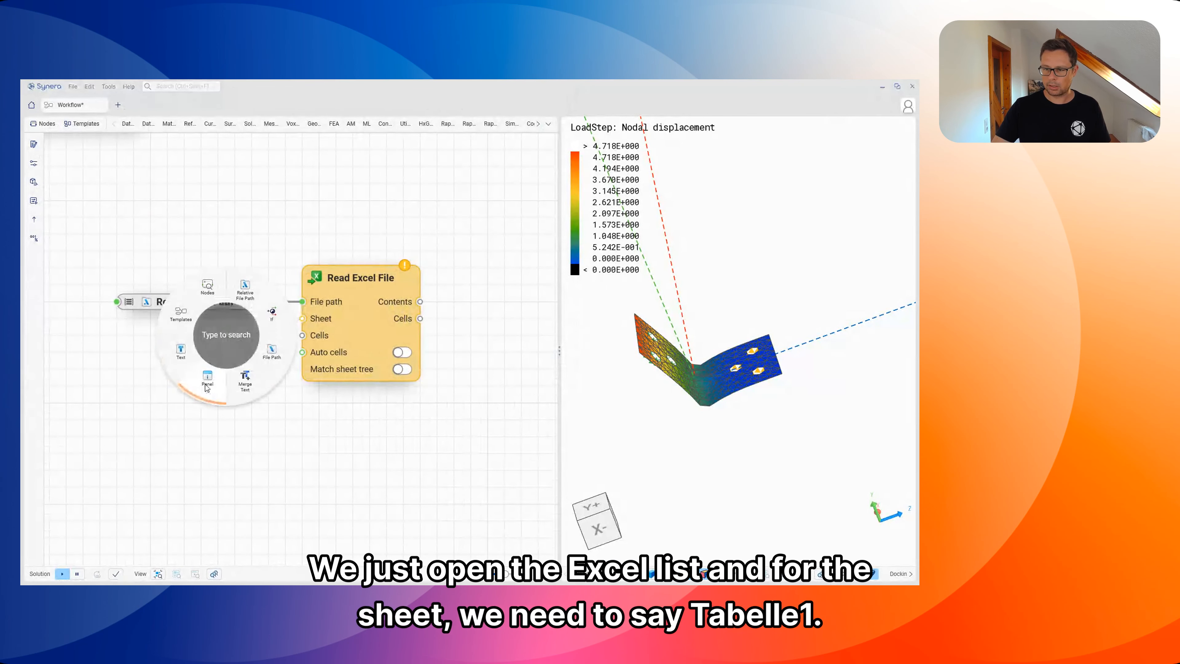
pyautogui.click(181, 349)
pyautogui.write('Ta')
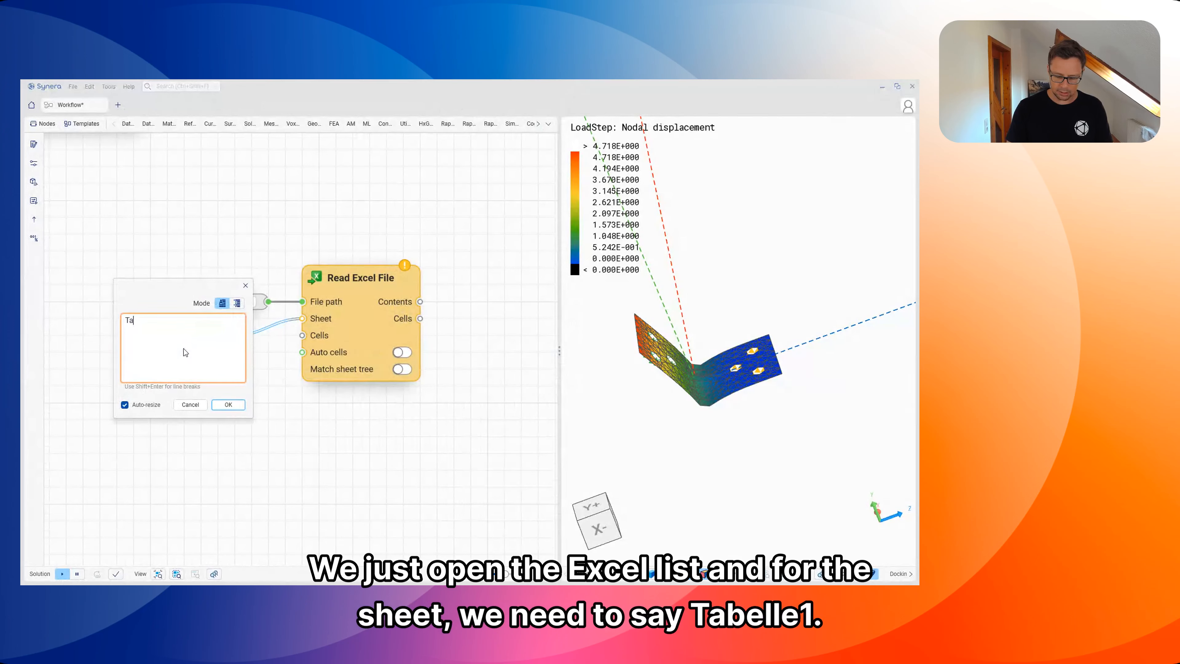
pyautogui.write('belle1')
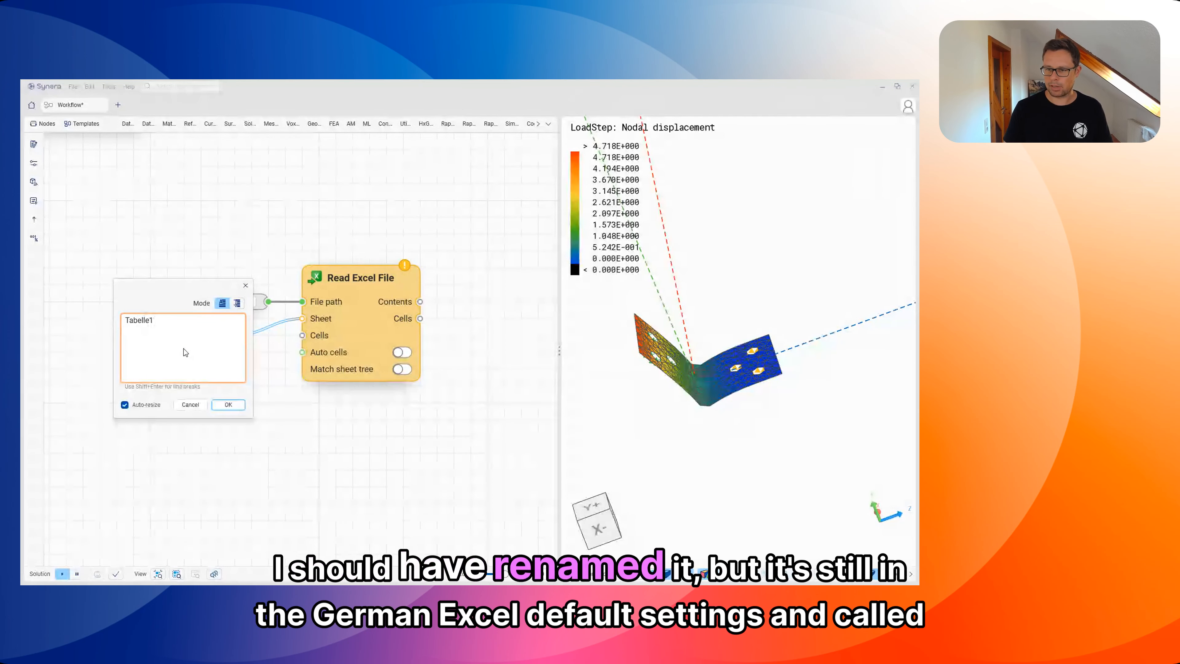
pyautogui.press('Return')
pyautogui.moveTo(142, 336); pyautogui.dragTo(240, 321)
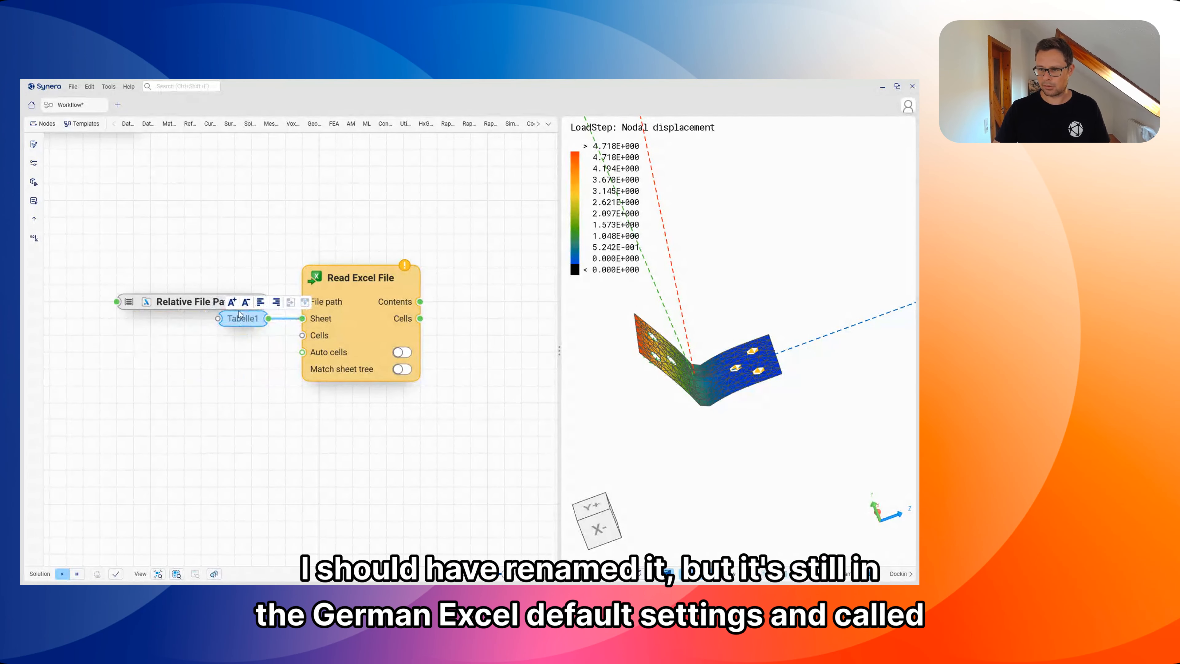
pyautogui.click(235, 352)
# - Enable Auto cells on the Read Excel File node and inspect its Contents output
pyautogui.moveTo(235, 375); pyautogui.dragTo(137, 372, button='middle')
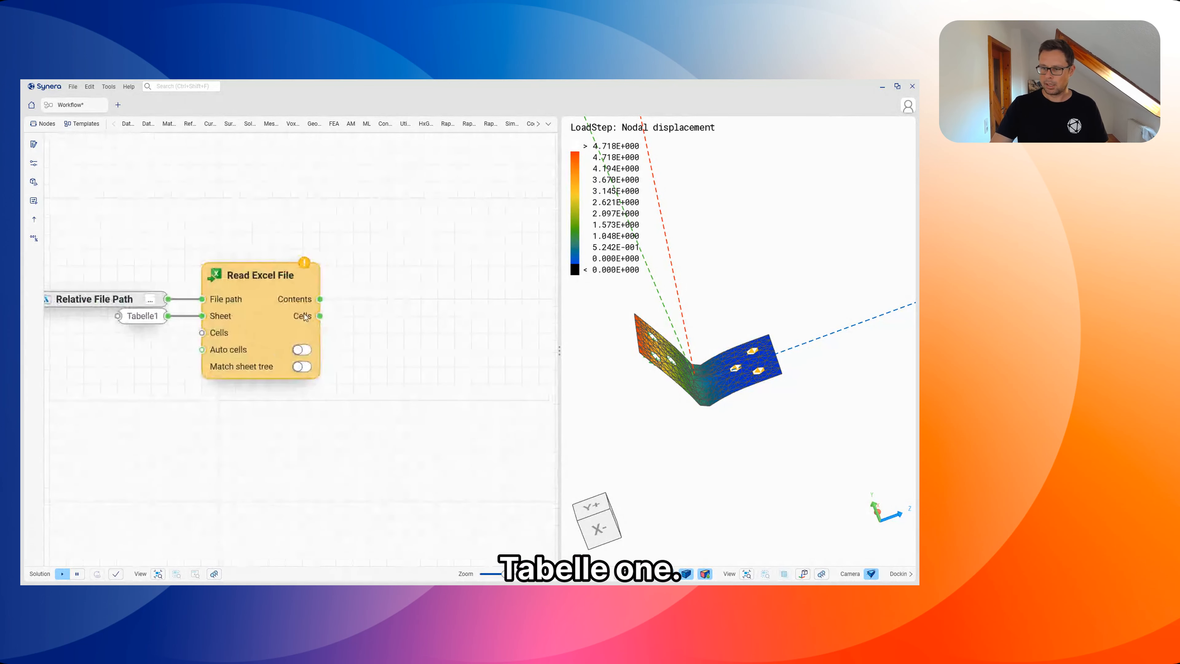
pyautogui.click(302, 349)
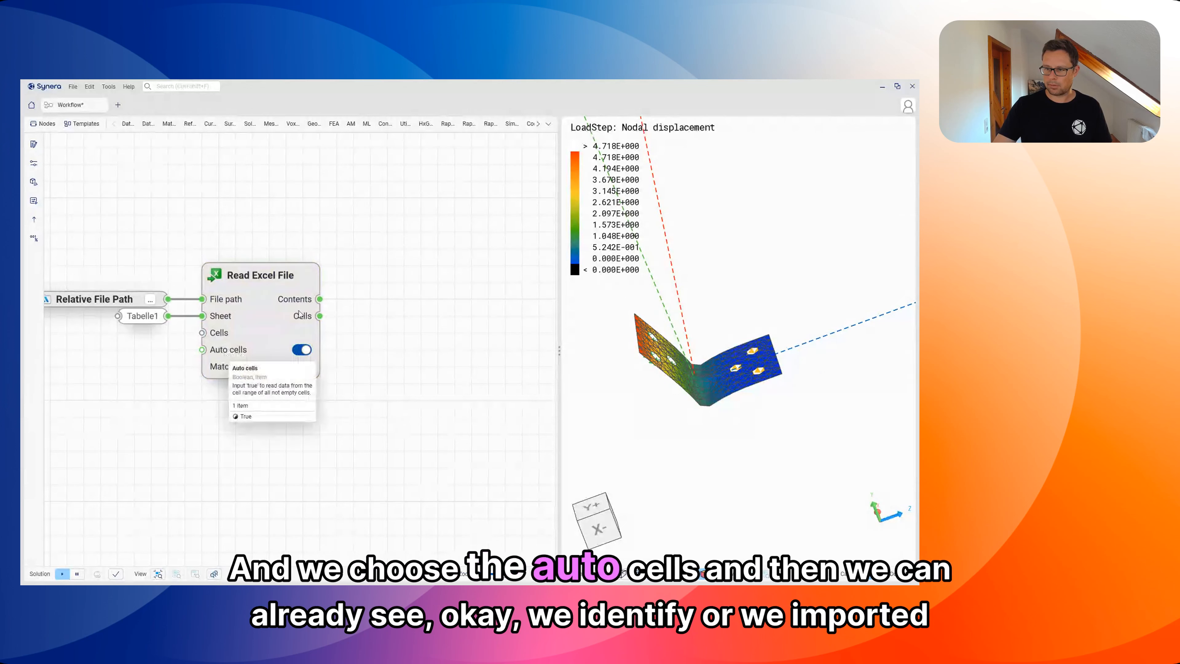
pyautogui.moveTo(299, 303)
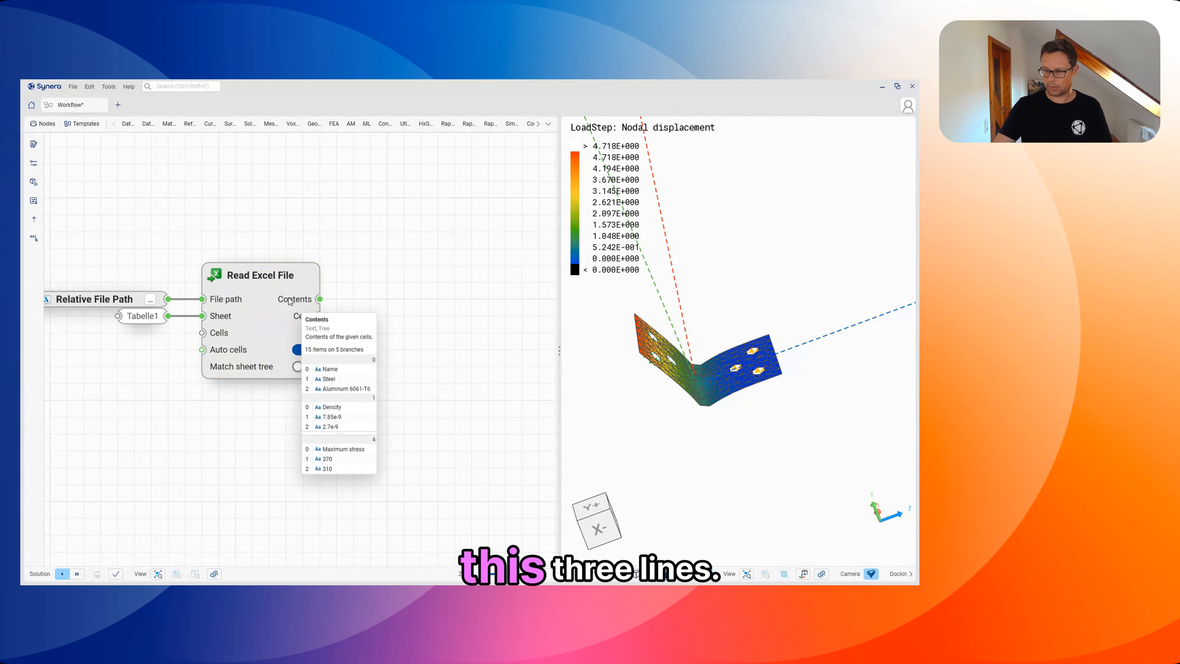
# - Connect an Explode Tree node to the Contents output, keep only its Branch 0 output, and place it lower on the canvas
pyautogui.moveTo(198, 481); pyautogui.dragTo(140, 466, button='middle')
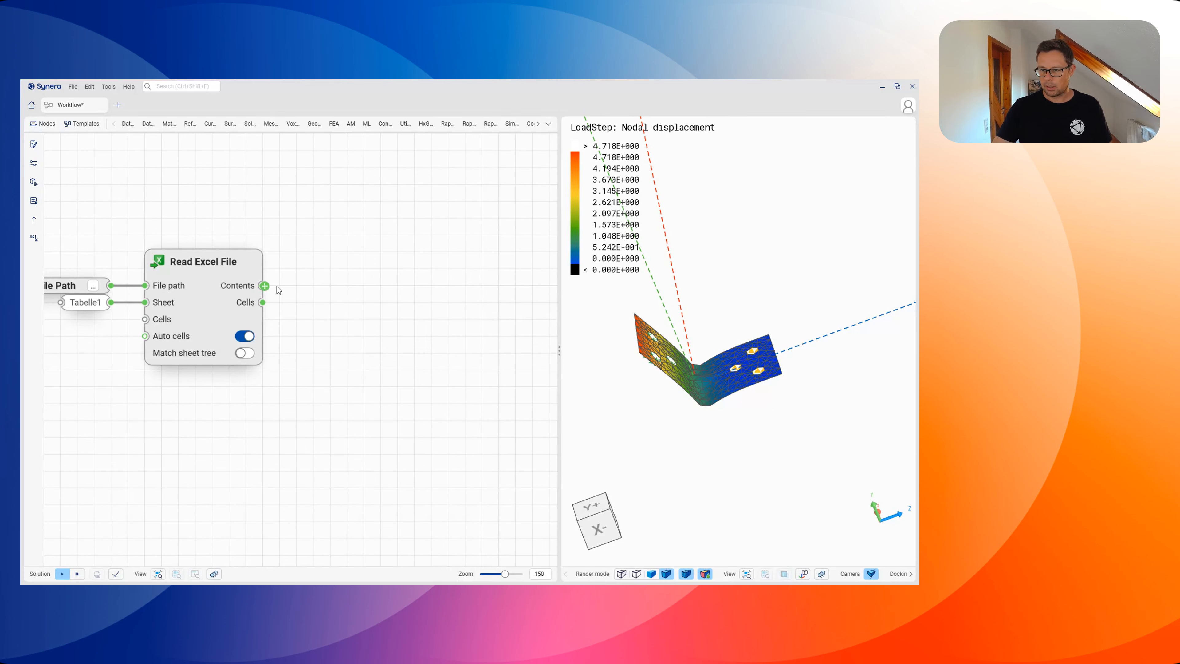
pyautogui.write('explo')
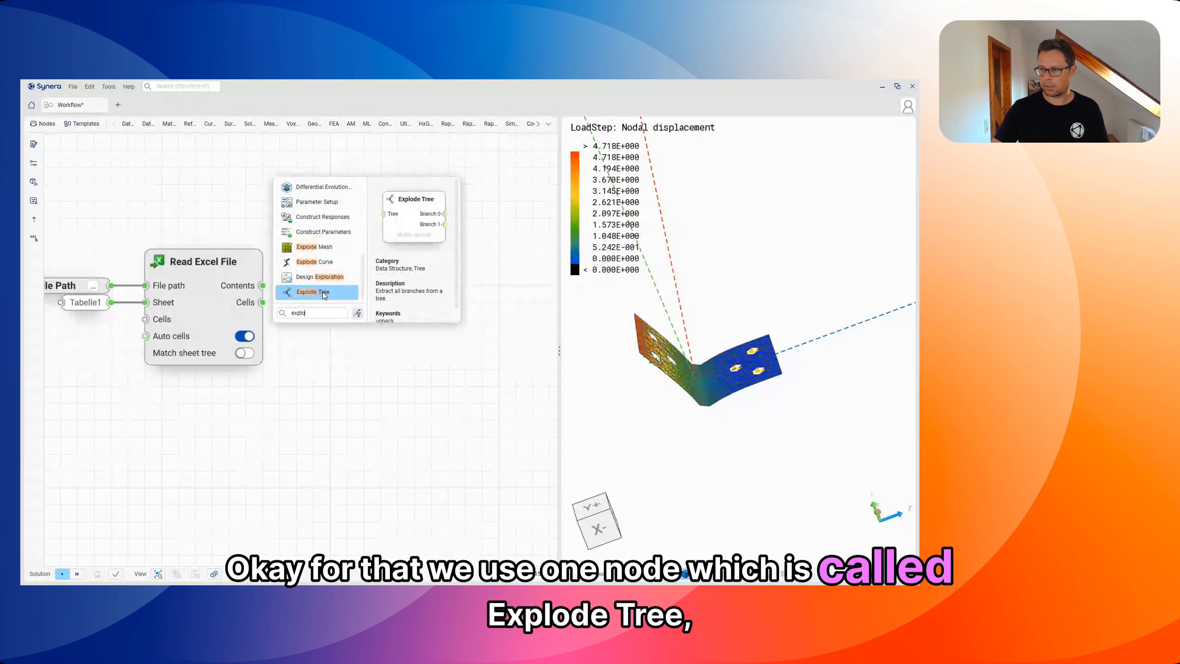
pyautogui.click(324, 292)
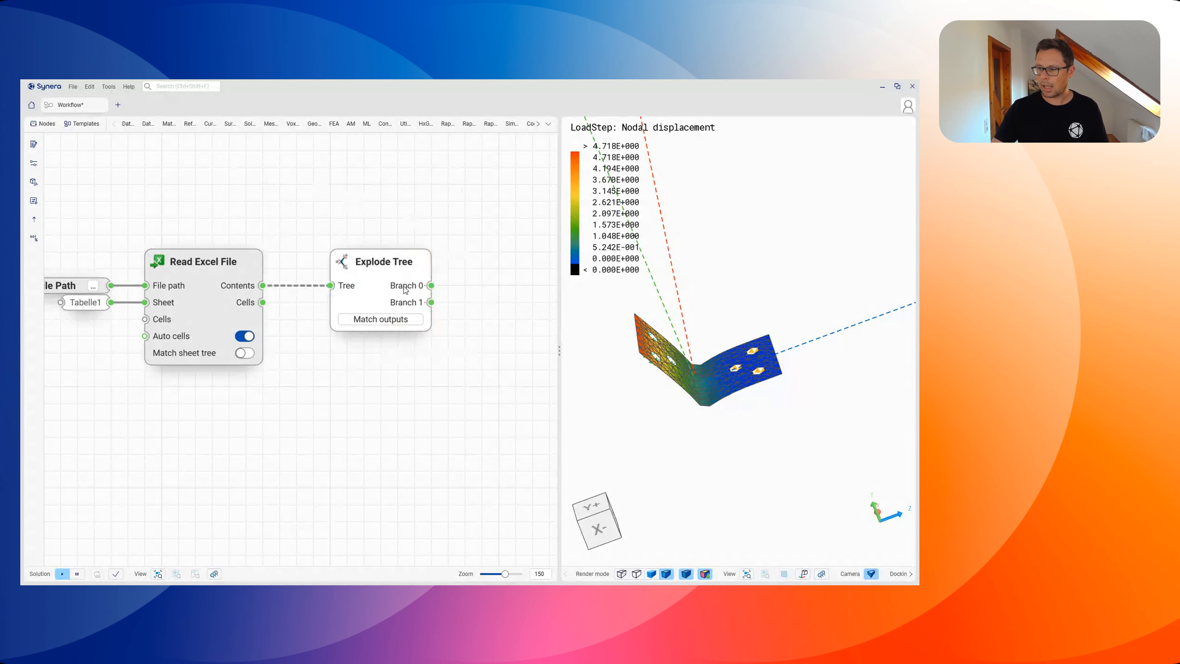
pyautogui.moveTo(405, 290)
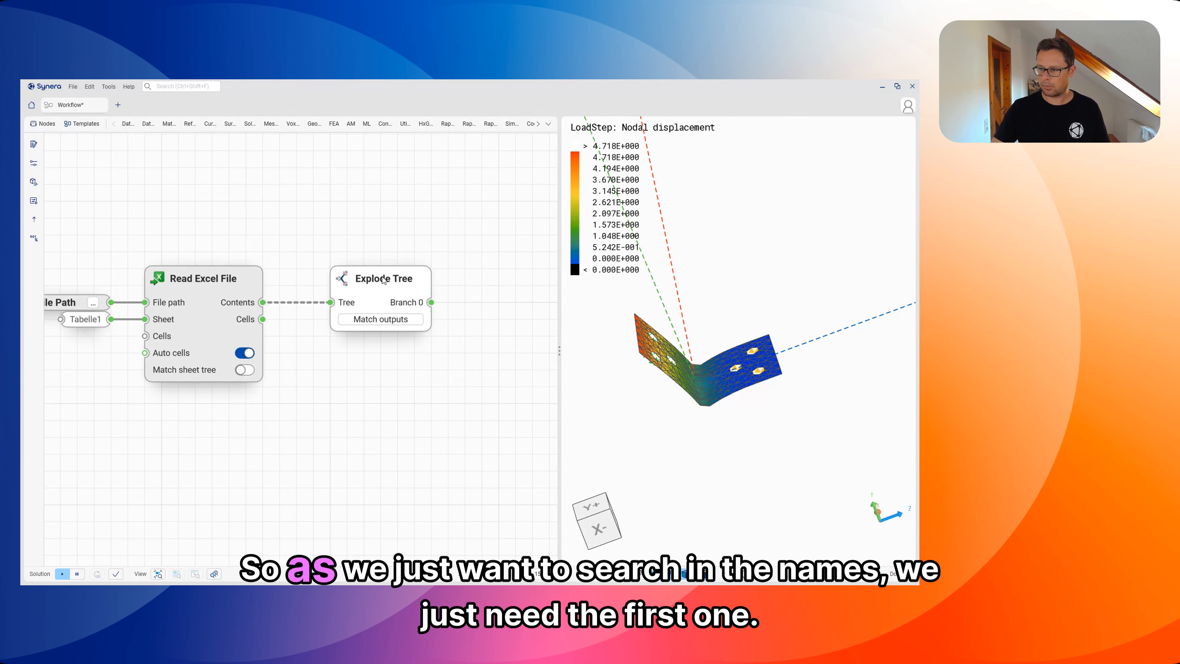
pyautogui.moveTo(388, 264); pyautogui.dragTo(372, 351)
pyautogui.moveTo(353, 450); pyautogui.dragTo(315, 422, button='right')
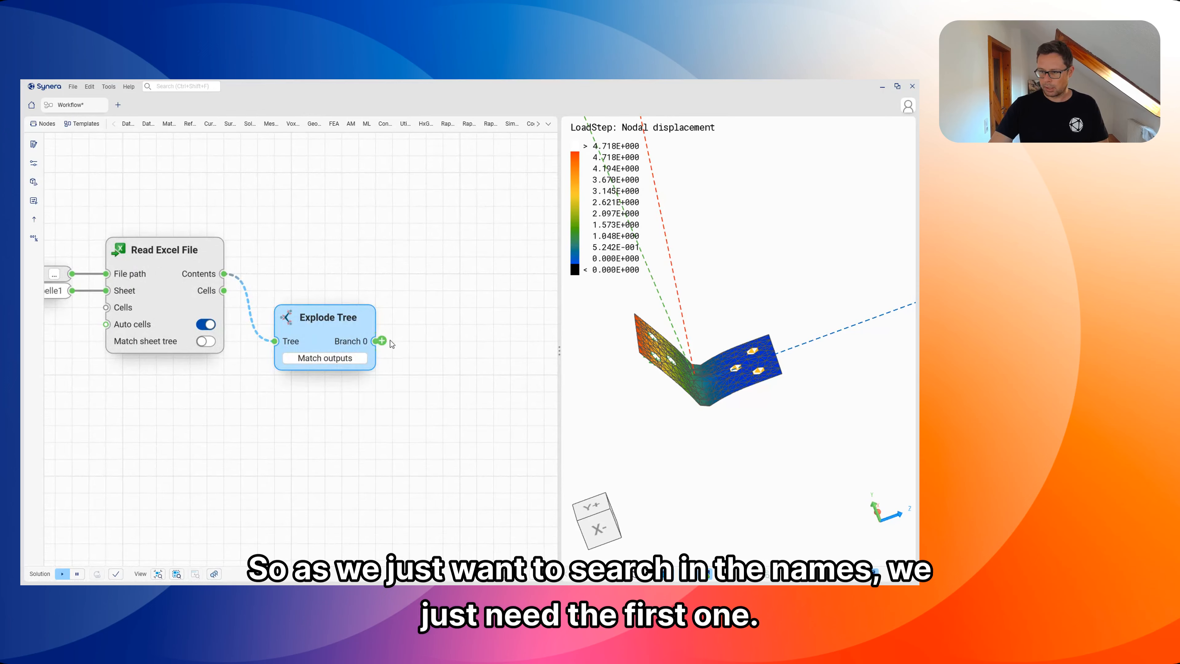
# - Connect a Match Text node to Branch 0 of Explode Tree and space it slightly farther from that node
pyautogui.moveTo(390, 342); pyautogui.dragTo(416, 341)
pyautogui.write('match')
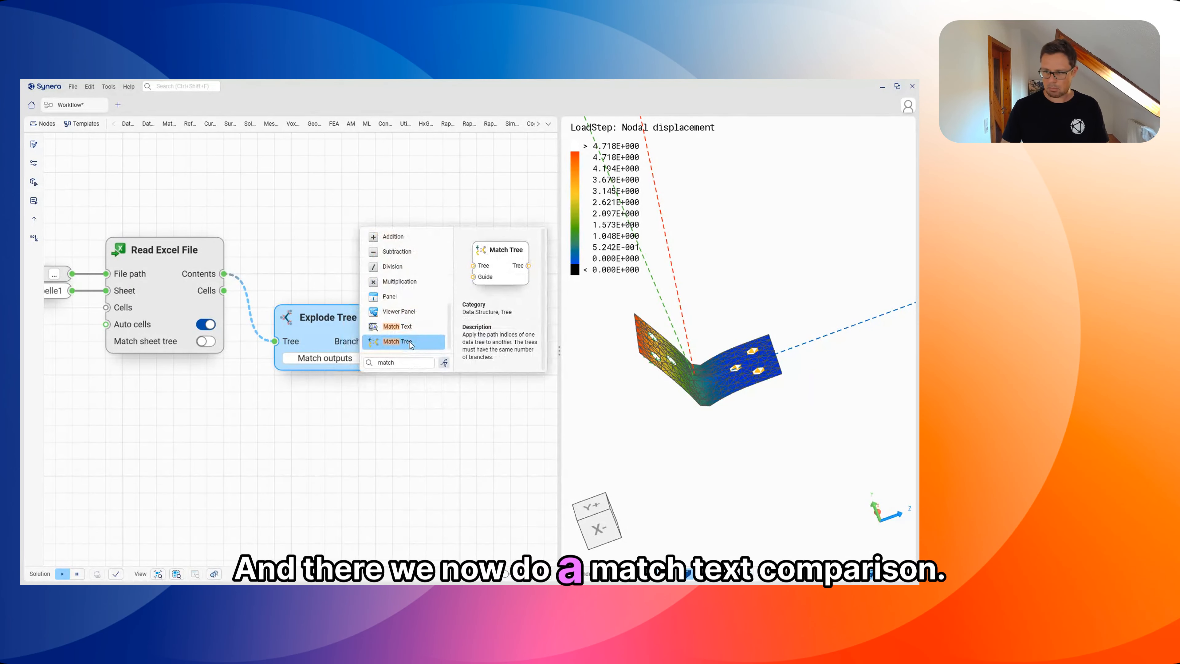
pyautogui.click(411, 328)
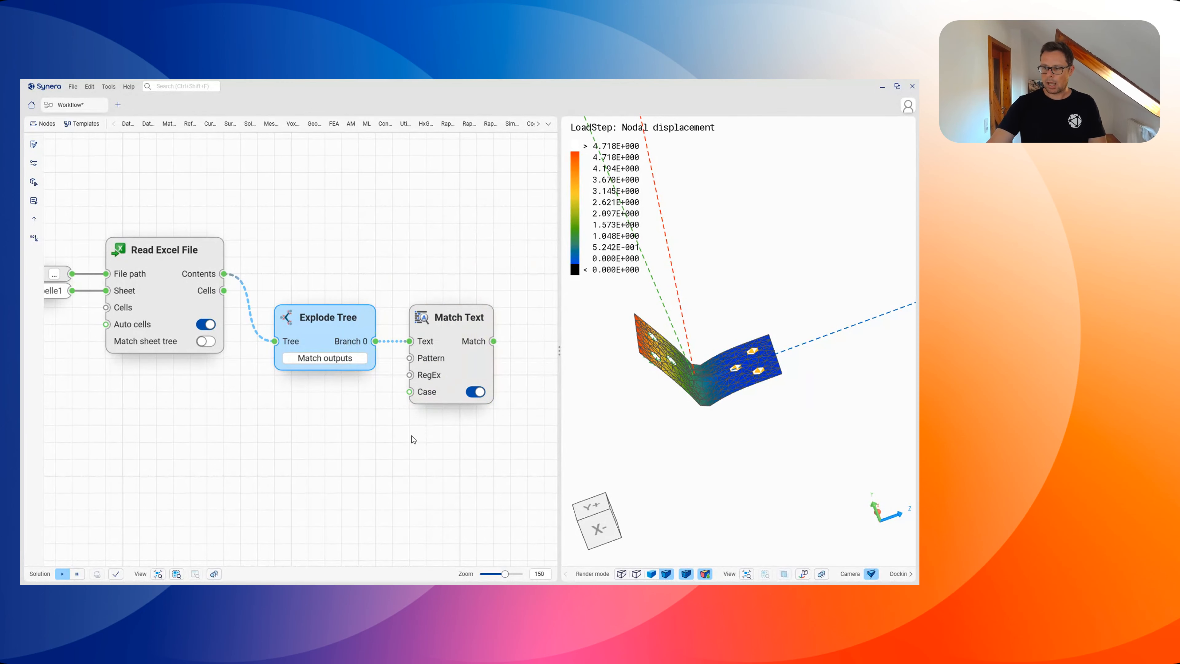
pyautogui.moveTo(455, 368); pyautogui.dragTo(486, 370)
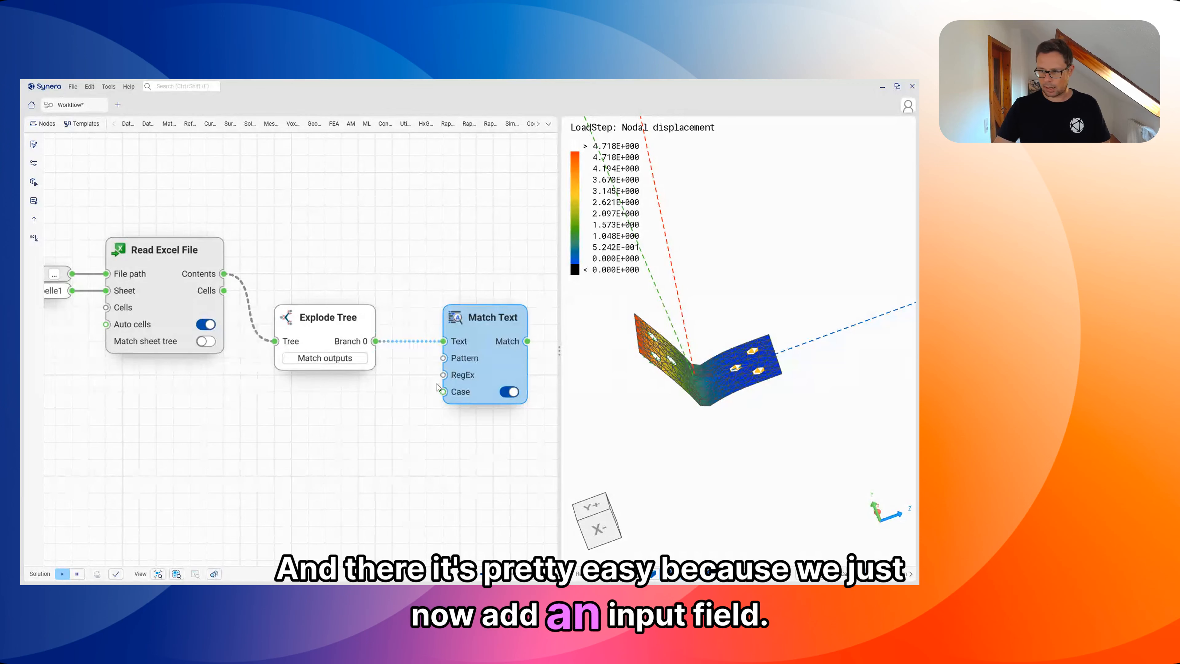
# - Feed the Match Text node's RegEx input from a panel containing "Alu", placed below Explode Tree, and inspect the Match output
pyautogui.rightClick(368, 411)
pyautogui.click(348, 466)
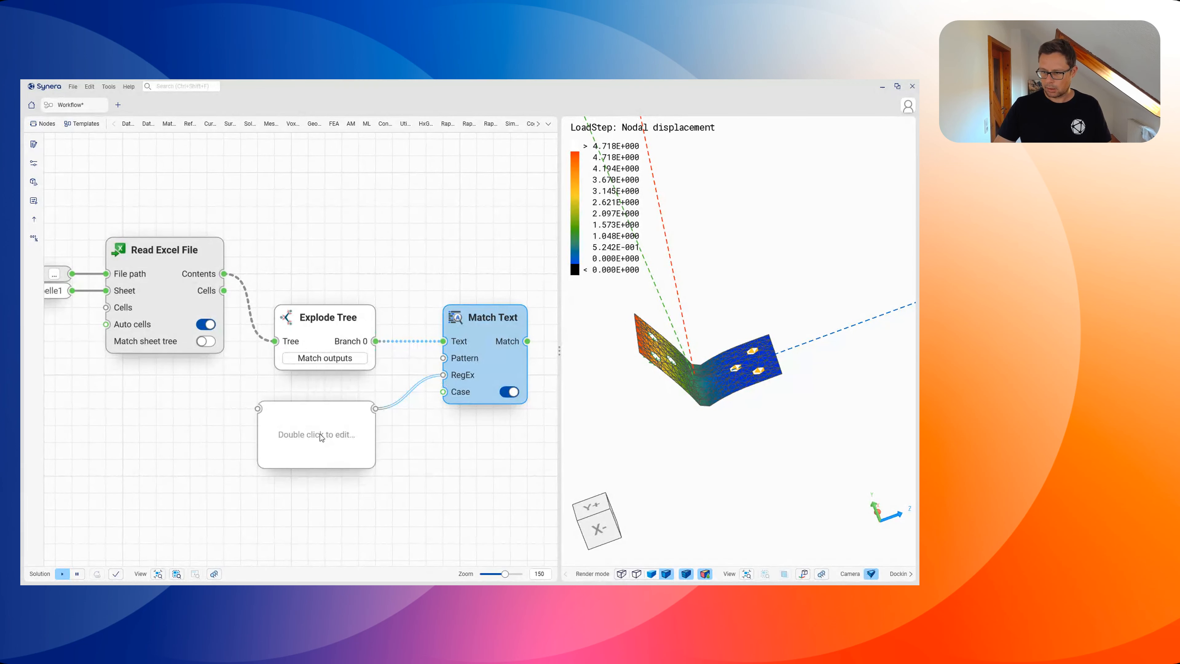
pyautogui.doubleClick(317, 427)
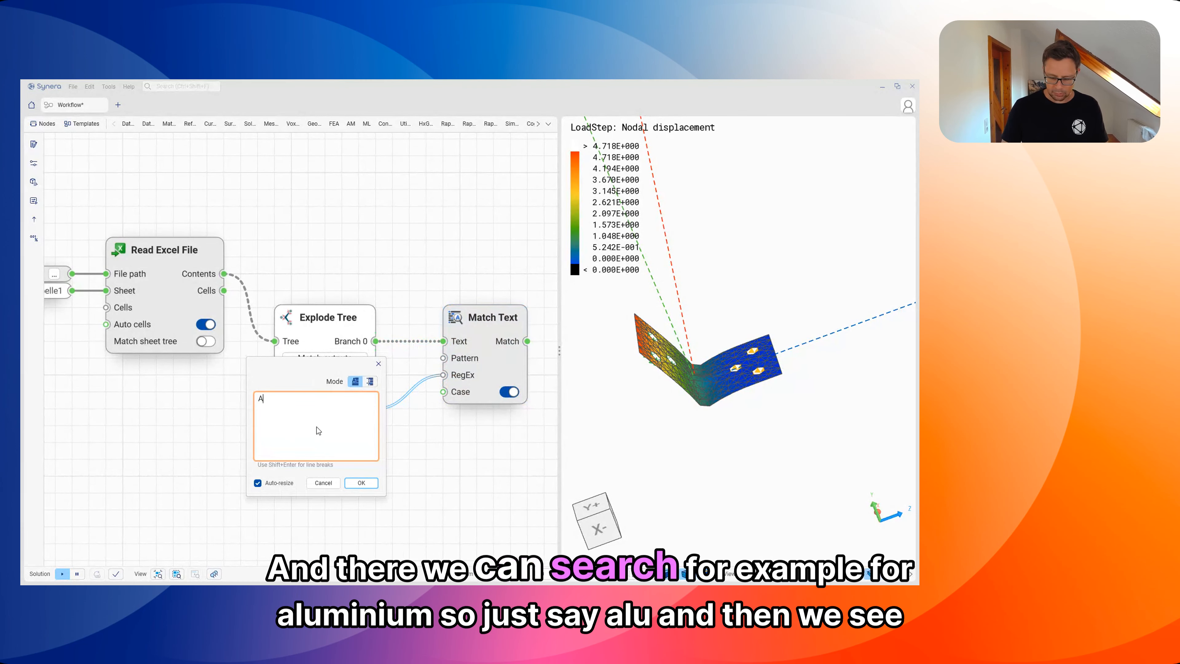
pyautogui.write('Alu')
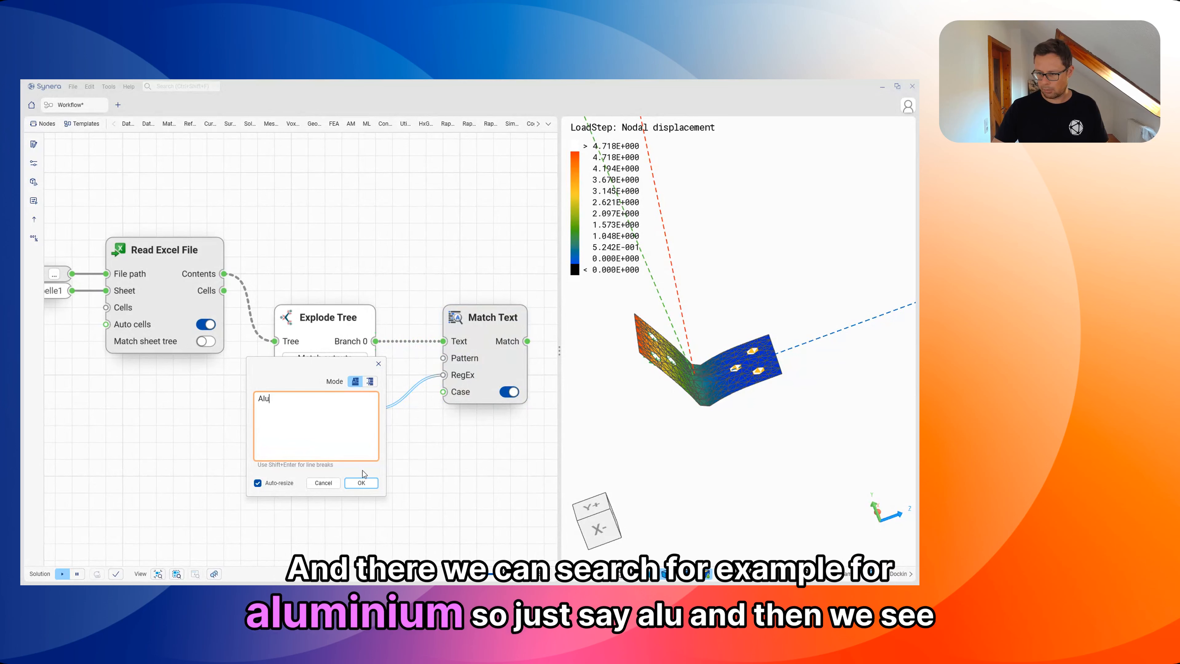
pyautogui.click(362, 483)
pyautogui.moveTo(325, 405); pyautogui.dragTo(342, 389)
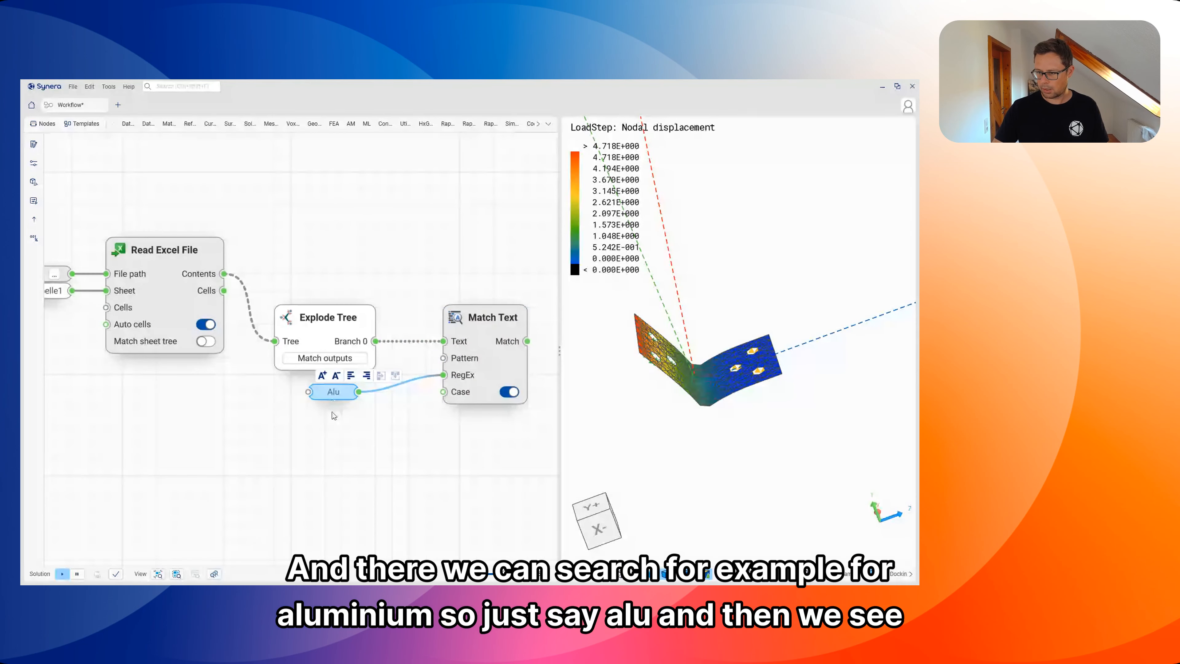
pyautogui.moveTo(431, 433); pyautogui.dragTo(286, 432)
pyautogui.moveTo(367, 348)
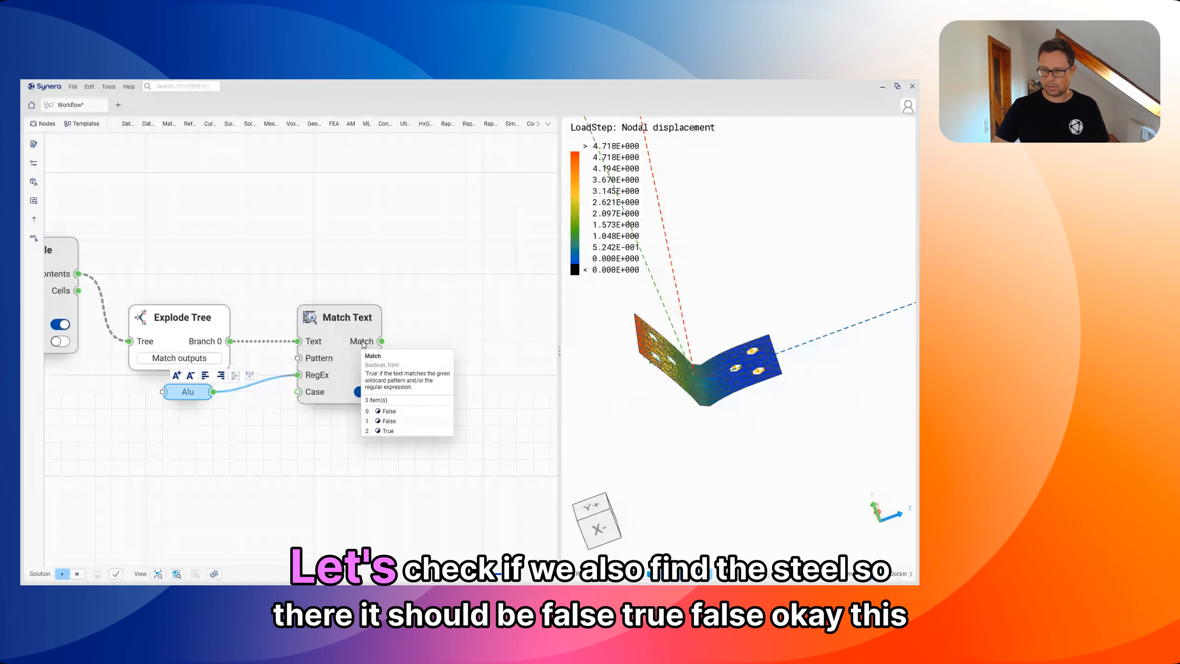
# - Change the RegEx panel's search text to "steel" and check the Match output
pyautogui.doubleClick(185, 392)
pyautogui.write('steel')
pyautogui.press('Return')
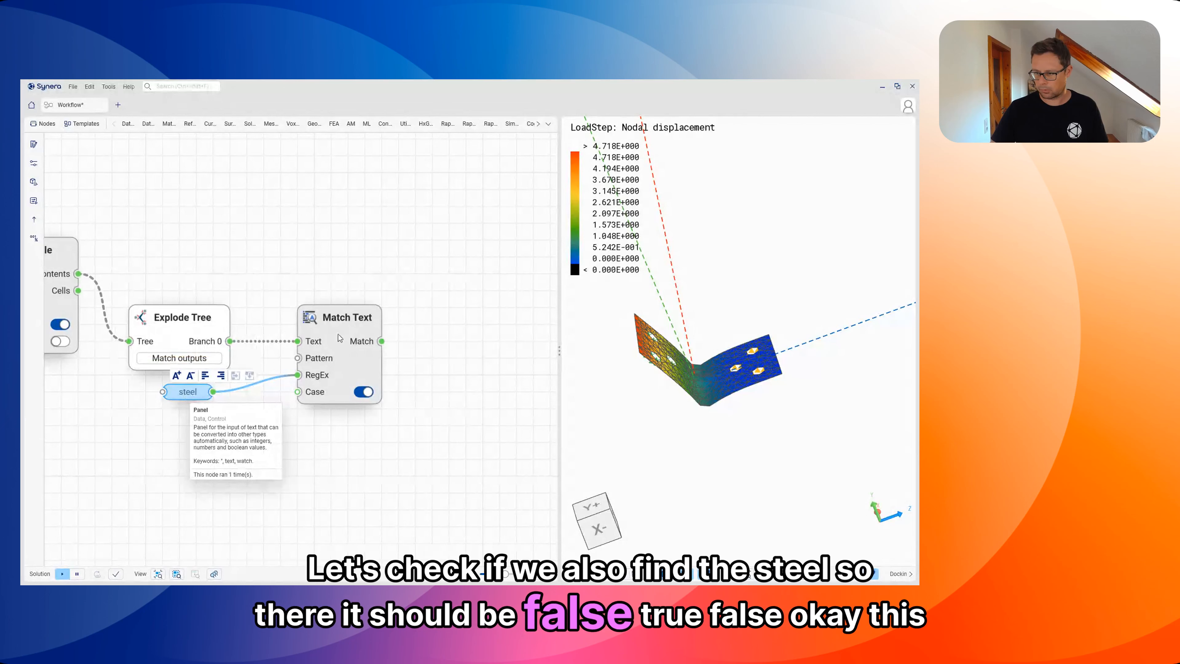
pyautogui.moveTo(363, 346)
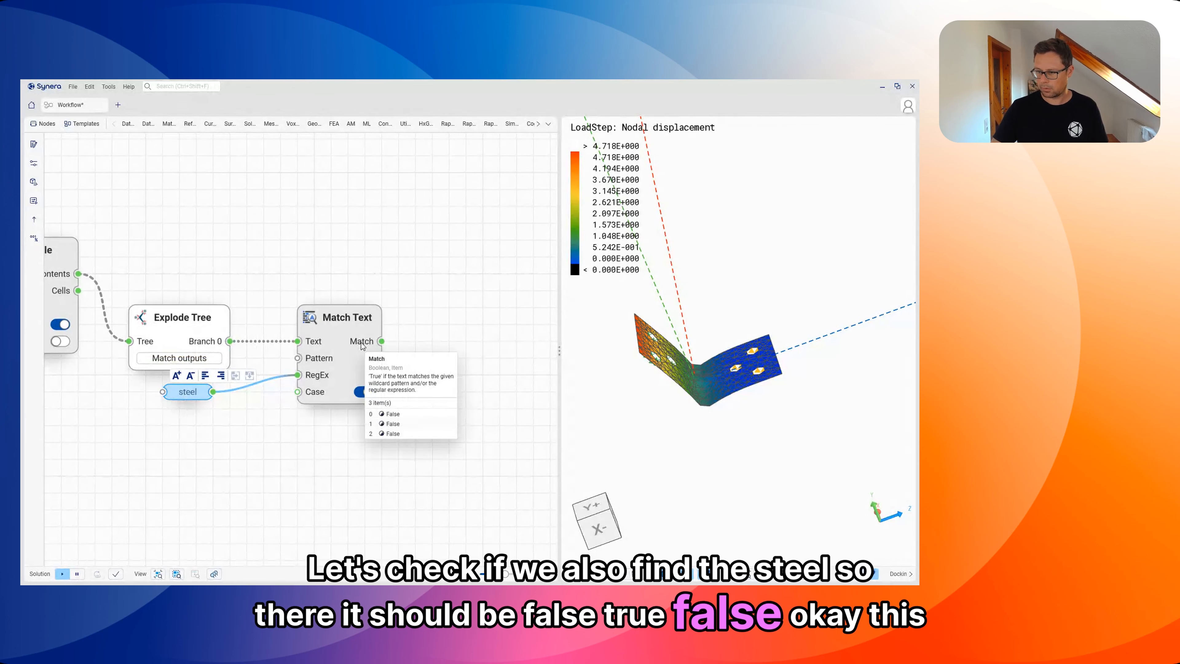
# - Turn off the Case option on the Match Text node and recheck the Match output
pyautogui.click(210, 445)
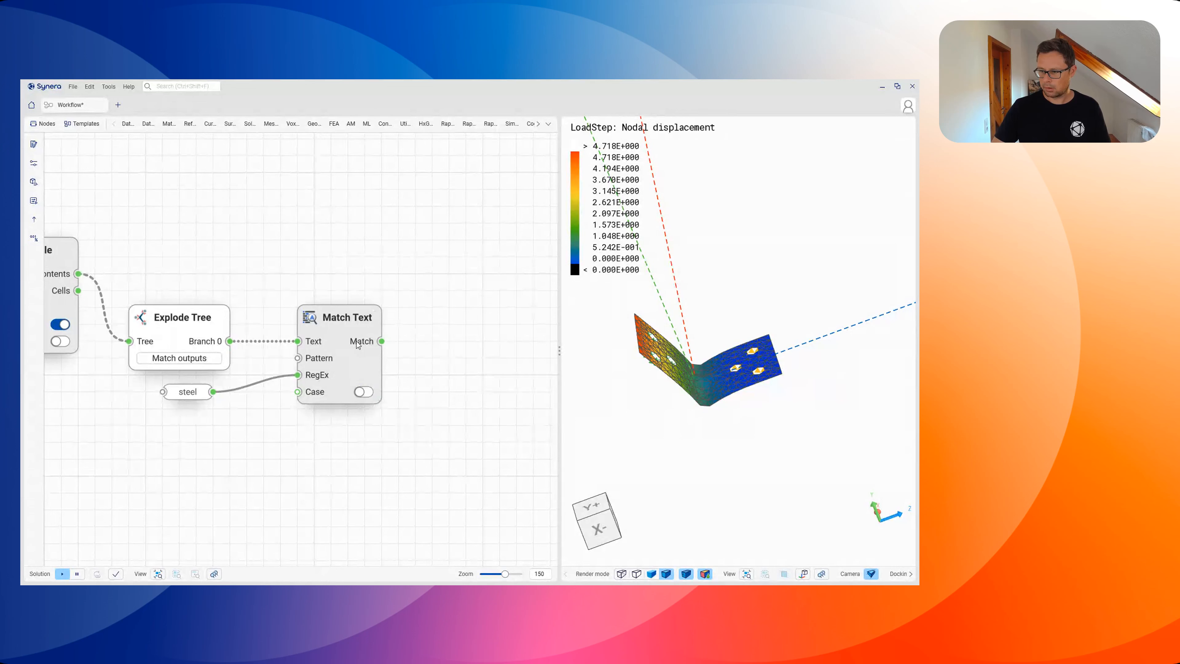
pyautogui.moveTo(357, 344)
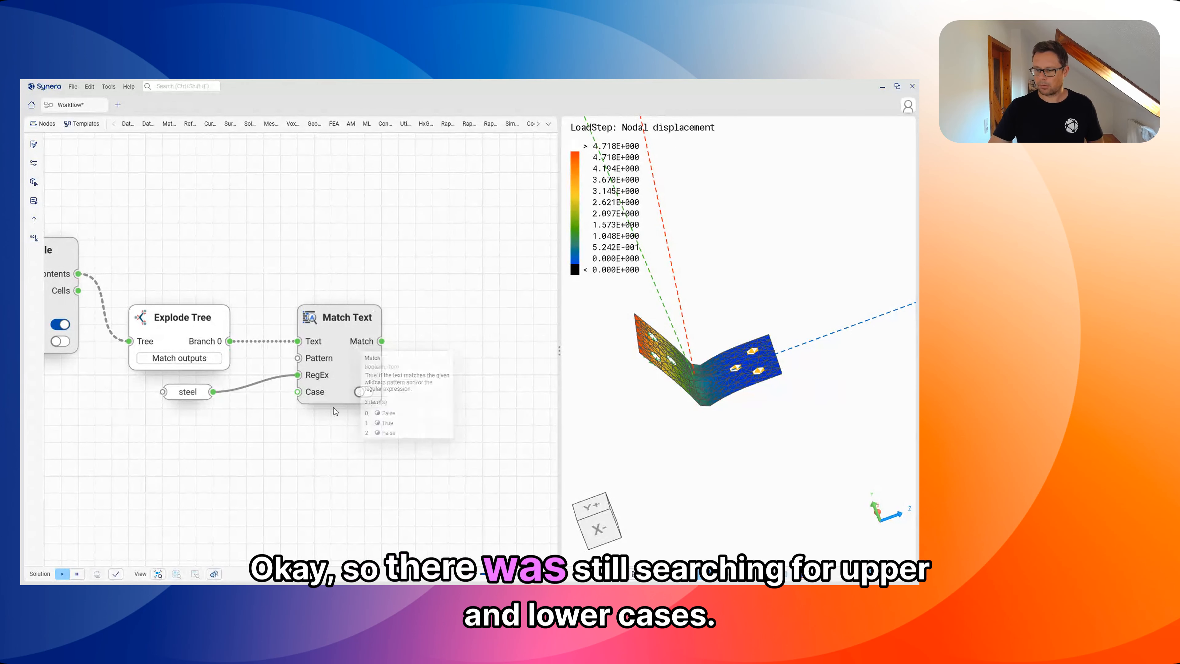
pyautogui.moveTo(323, 397)
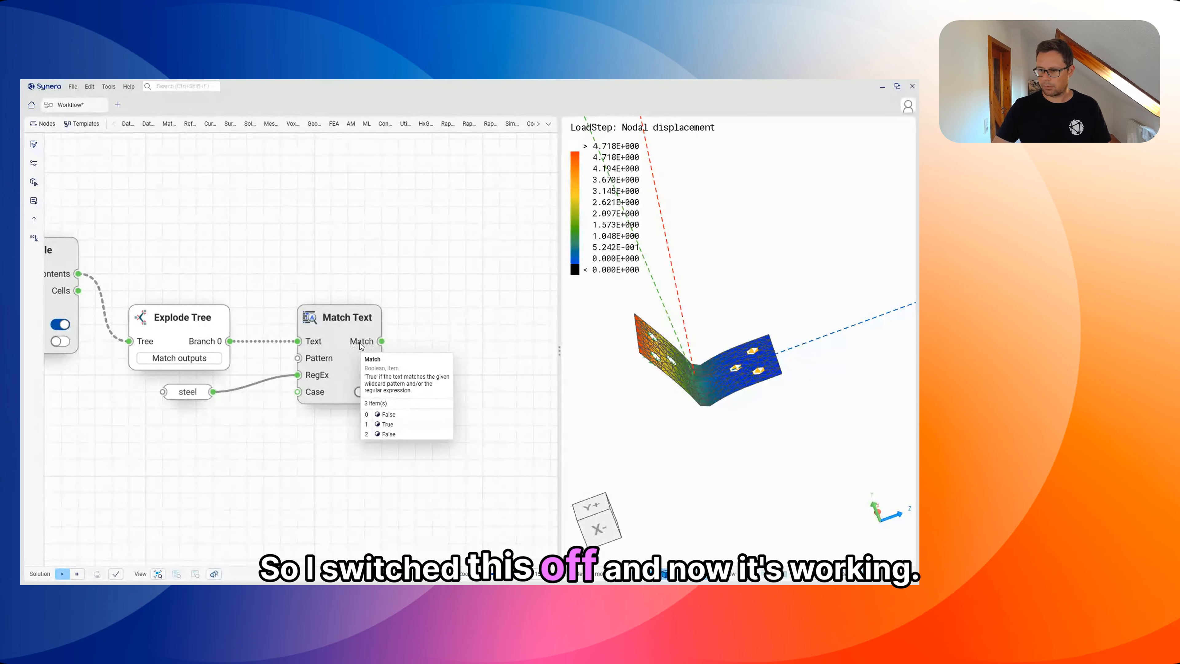
pyautogui.moveTo(304, 487); pyautogui.dragTo(259, 475, button='middle')
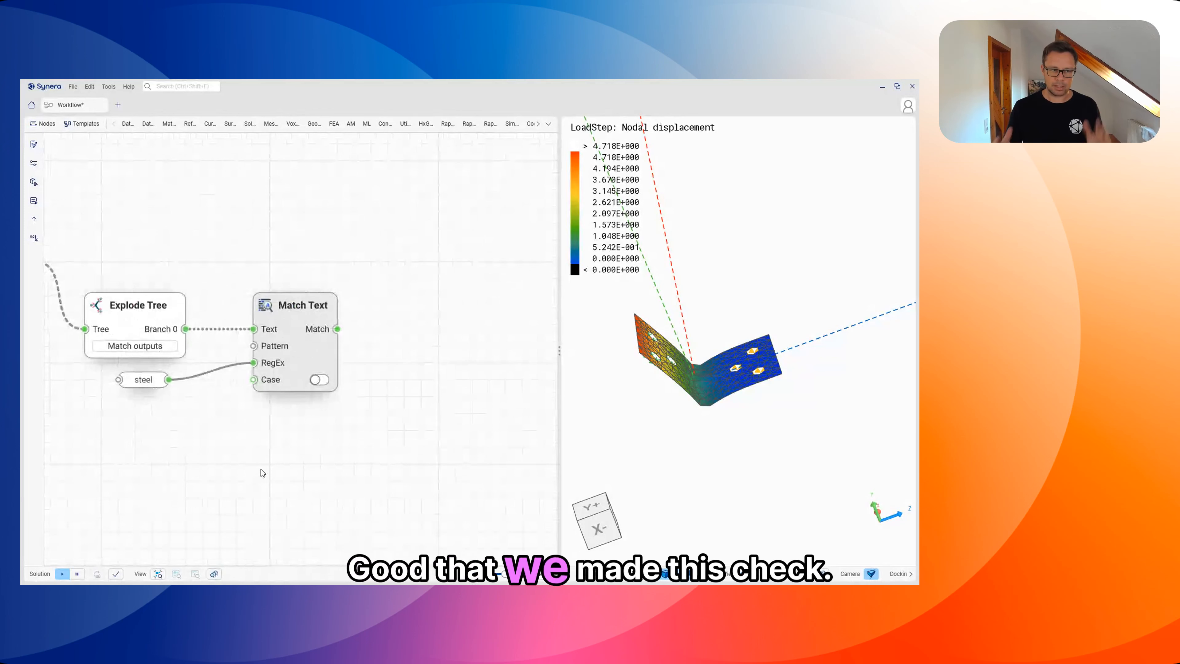
pyautogui.moveTo(324, 331)
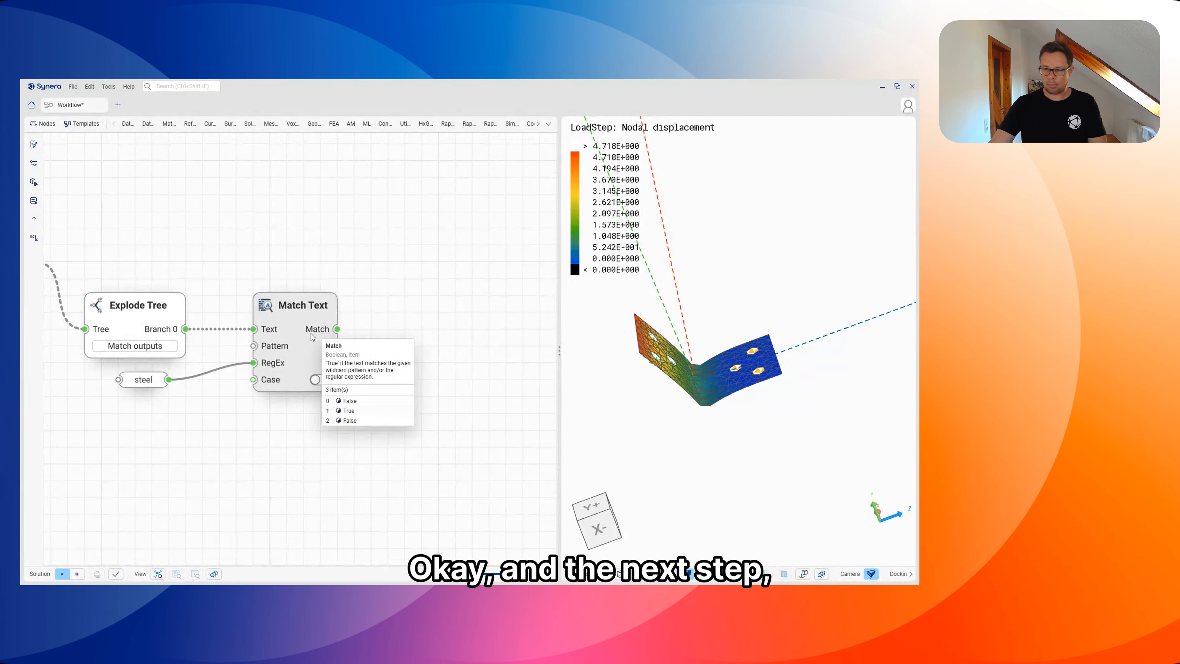
# - Change the RegEx panel's search text to "l" and check the Match output of Match Text
pyautogui.doubleClick(141, 380)
pyautogui.write('l')
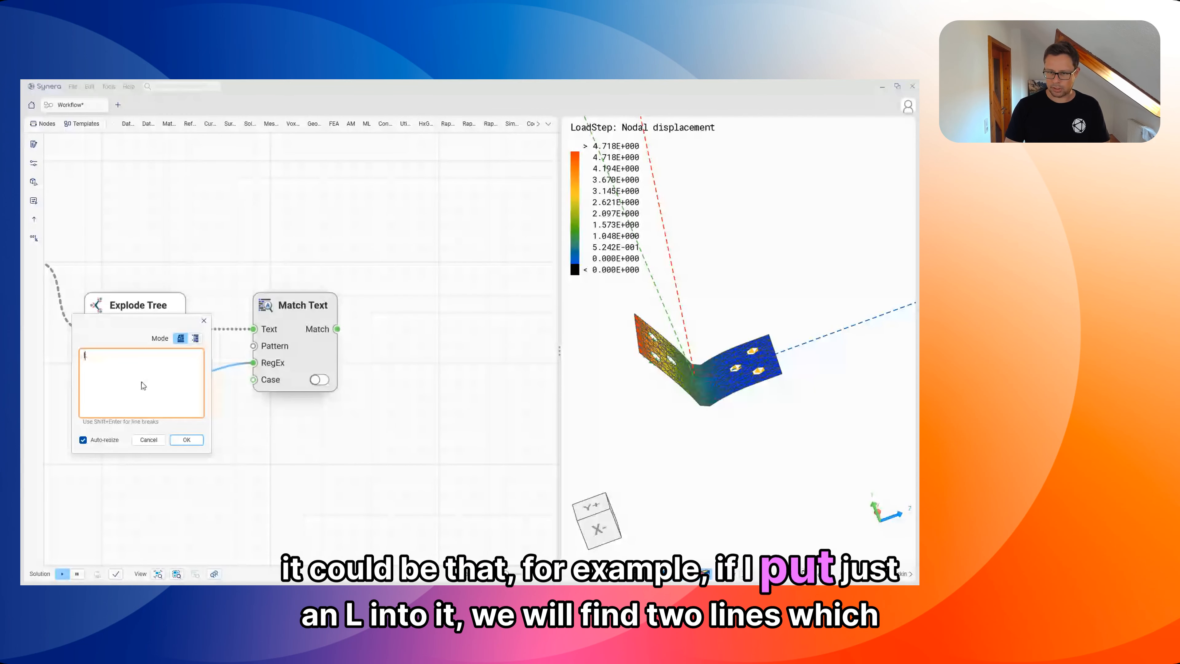
pyautogui.press('Return')
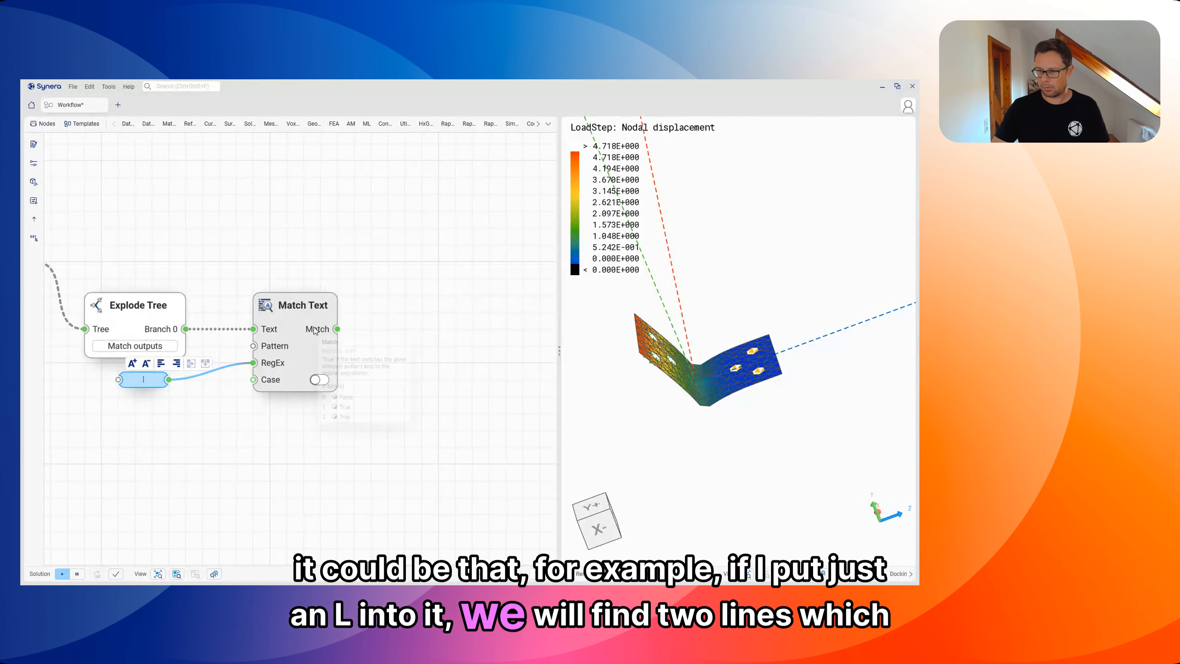
pyautogui.moveTo(314, 330)
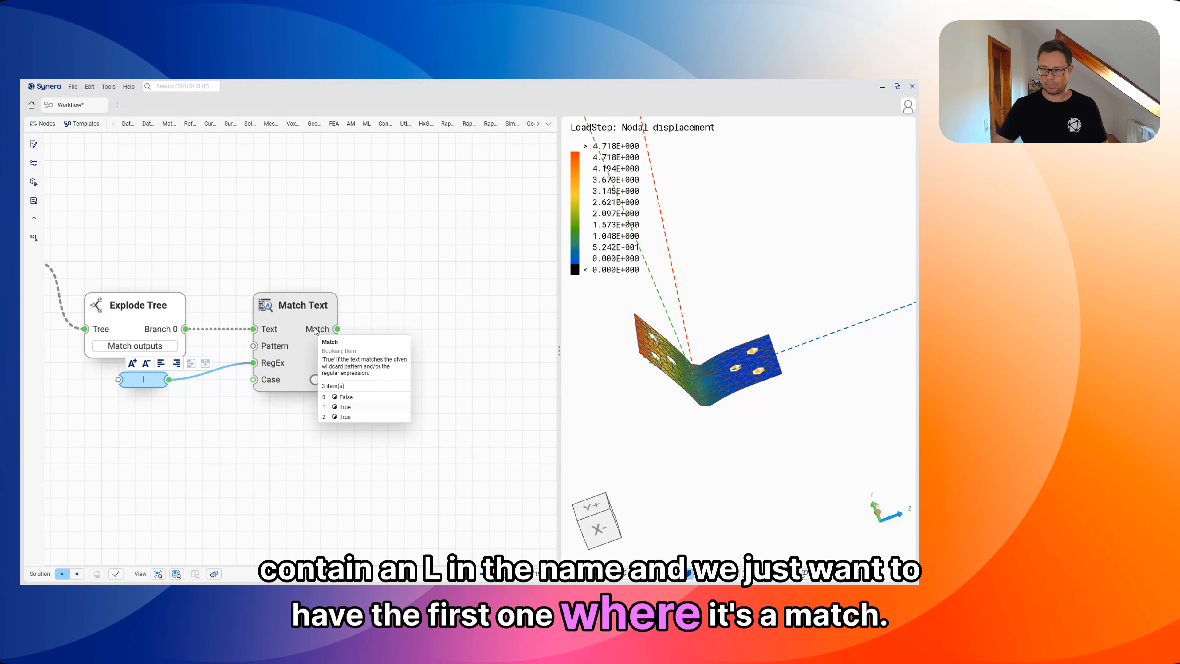
# - Add an Item Indices node fed from the Match output of the Match Text node
pyautogui.moveTo(338, 329); pyautogui.dragTo(430, 334)
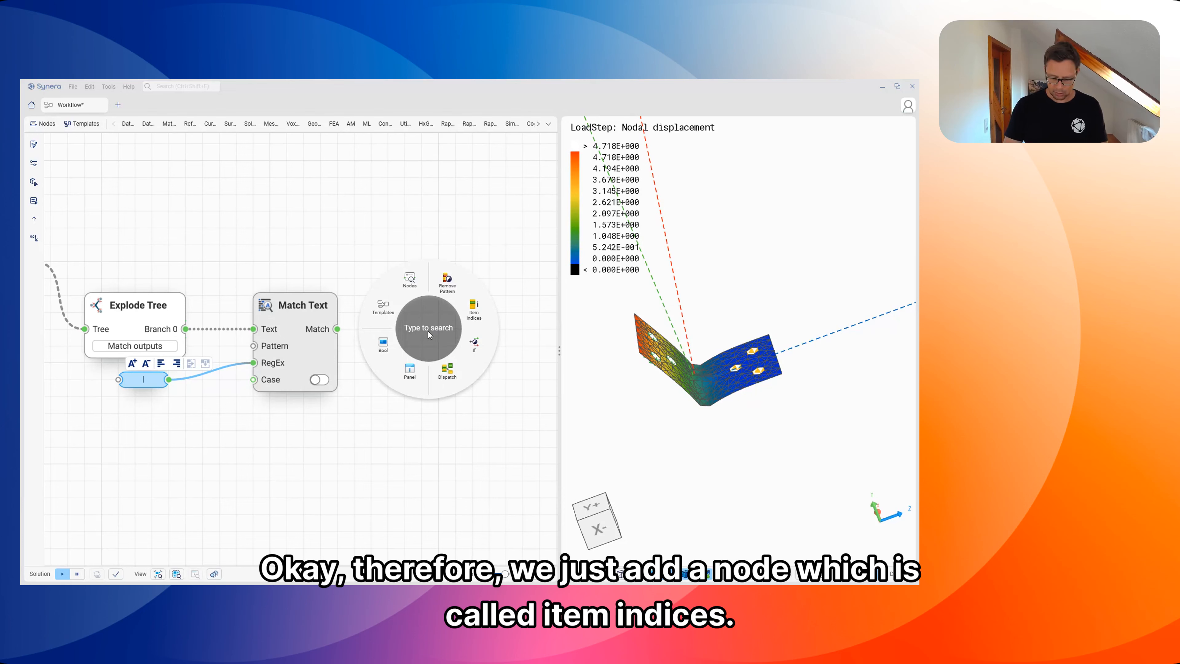
pyautogui.write('item')
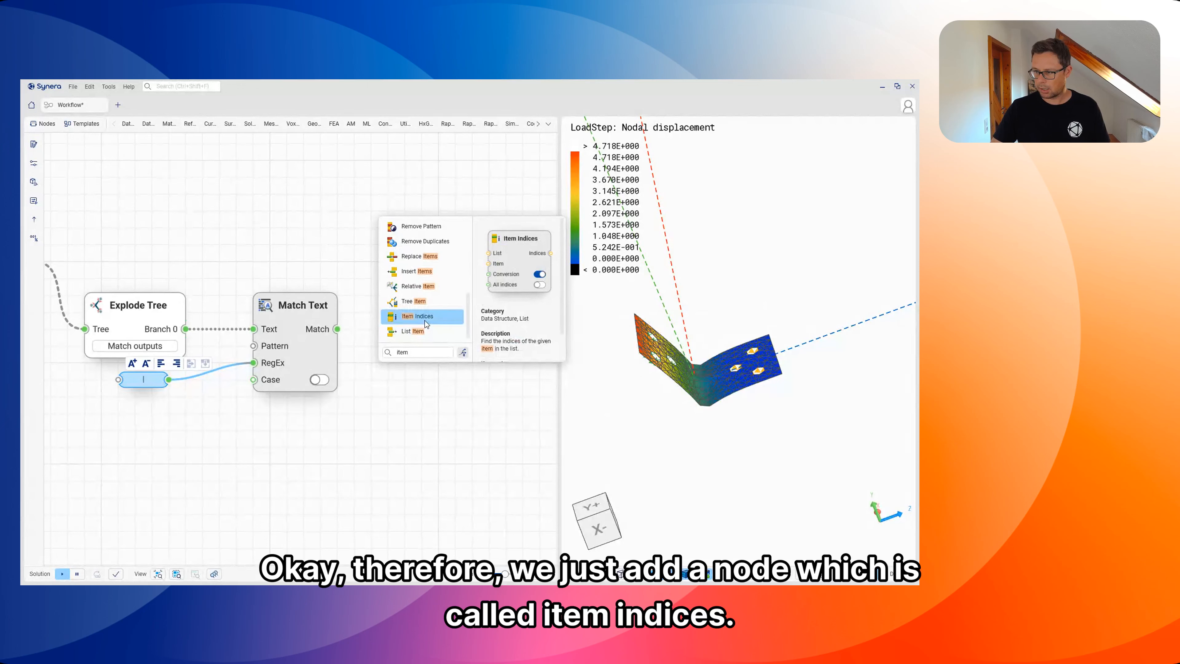
pyautogui.click(424, 317)
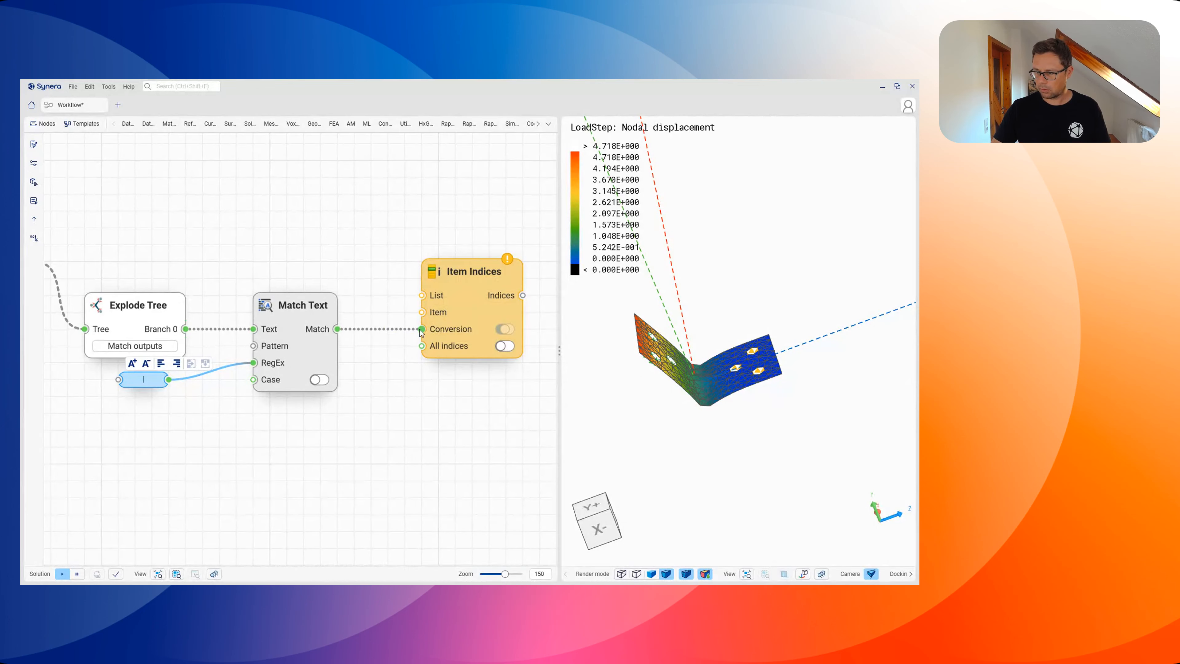
# - Connect Match to the List input of Item Indices, drive its Item input with a toggle set to true, and compare the Indices and Match outputs
pyautogui.moveTo(422, 311); pyautogui.dragTo(470, 344)
pyautogui.rightClick(366, 409)
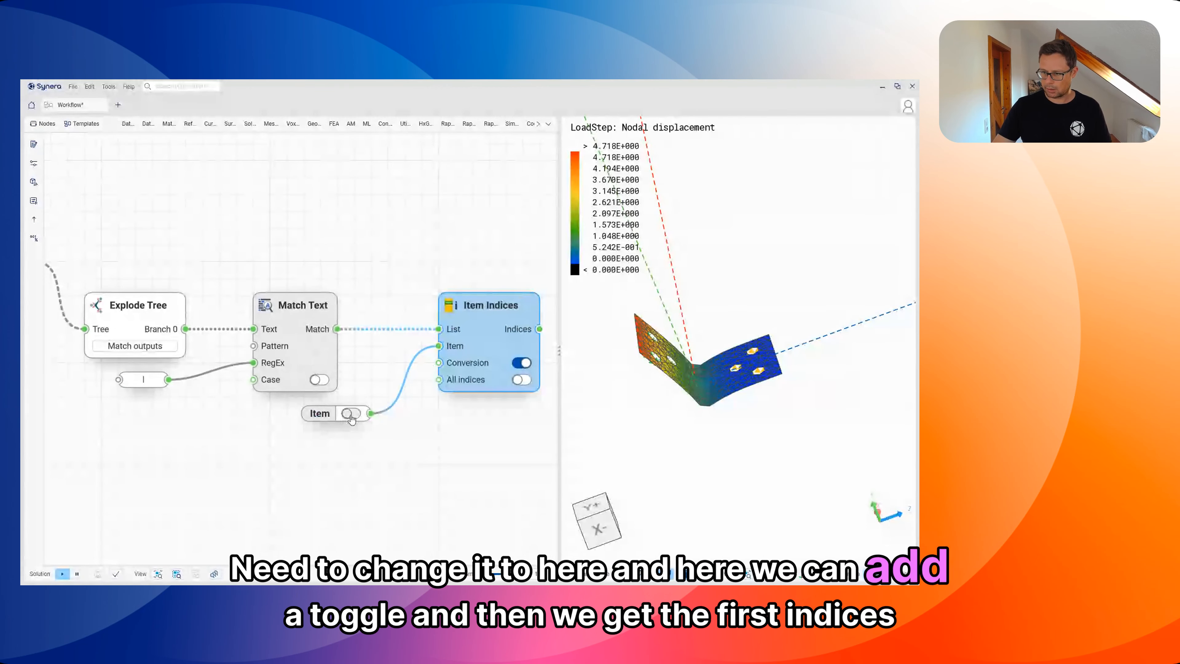
pyautogui.click(350, 413)
pyautogui.moveTo(413, 453); pyautogui.dragTo(331, 445, button='right')
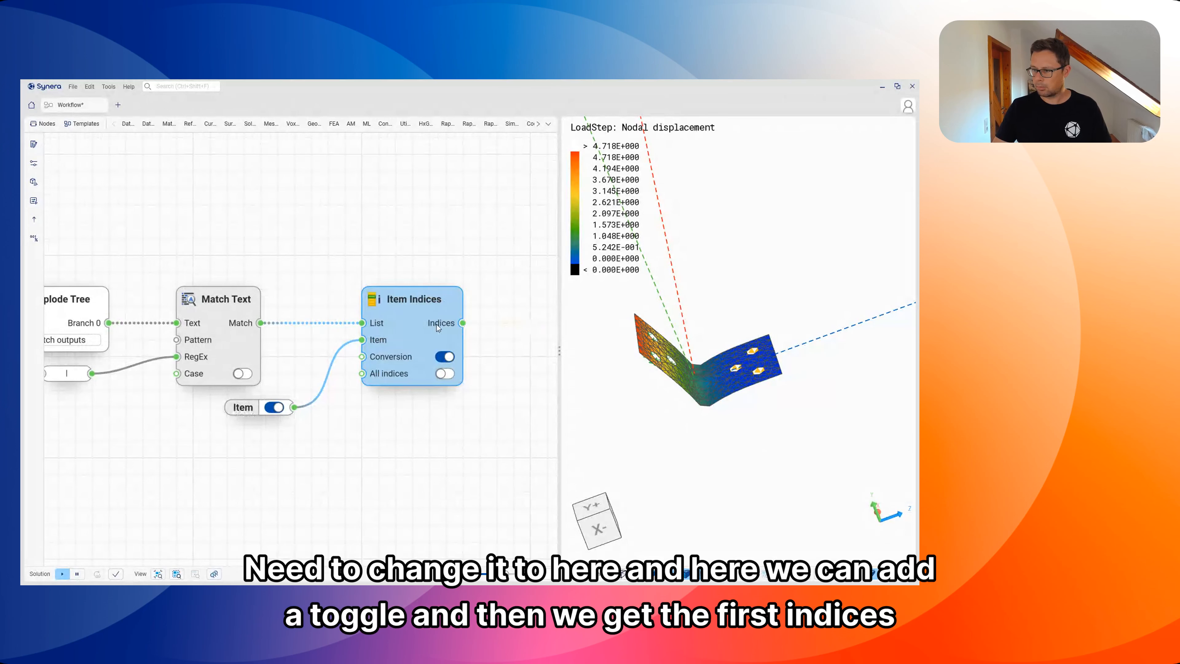
pyautogui.moveTo(436, 324)
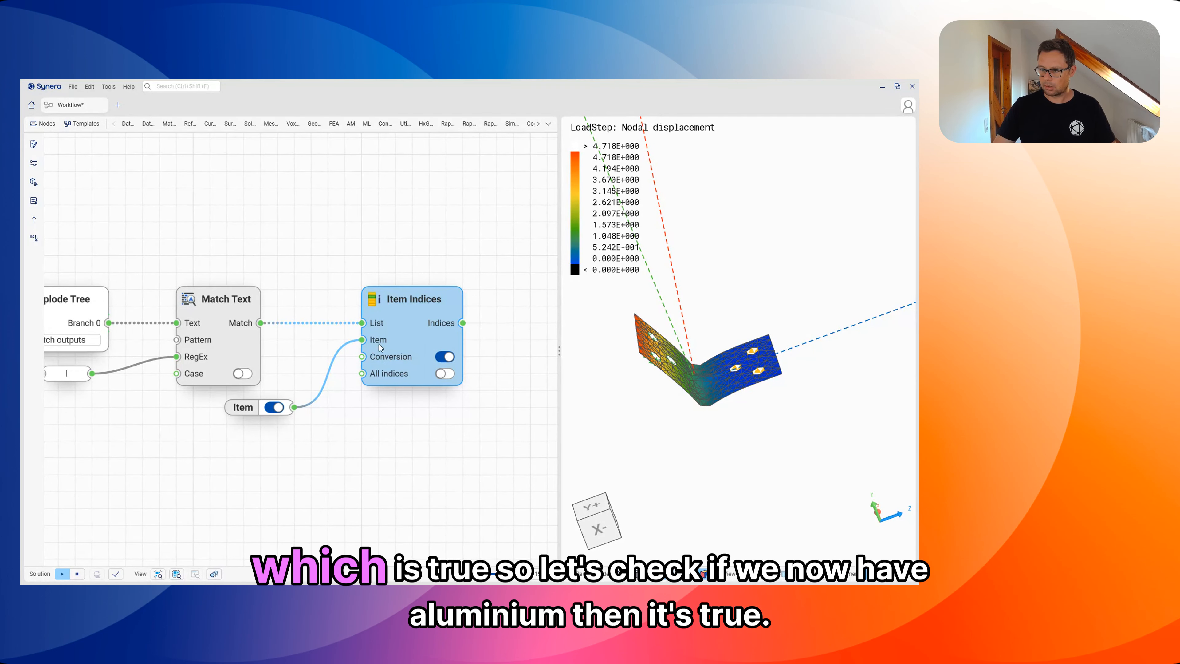
pyautogui.moveTo(379, 344)
pyautogui.moveTo(239, 328)
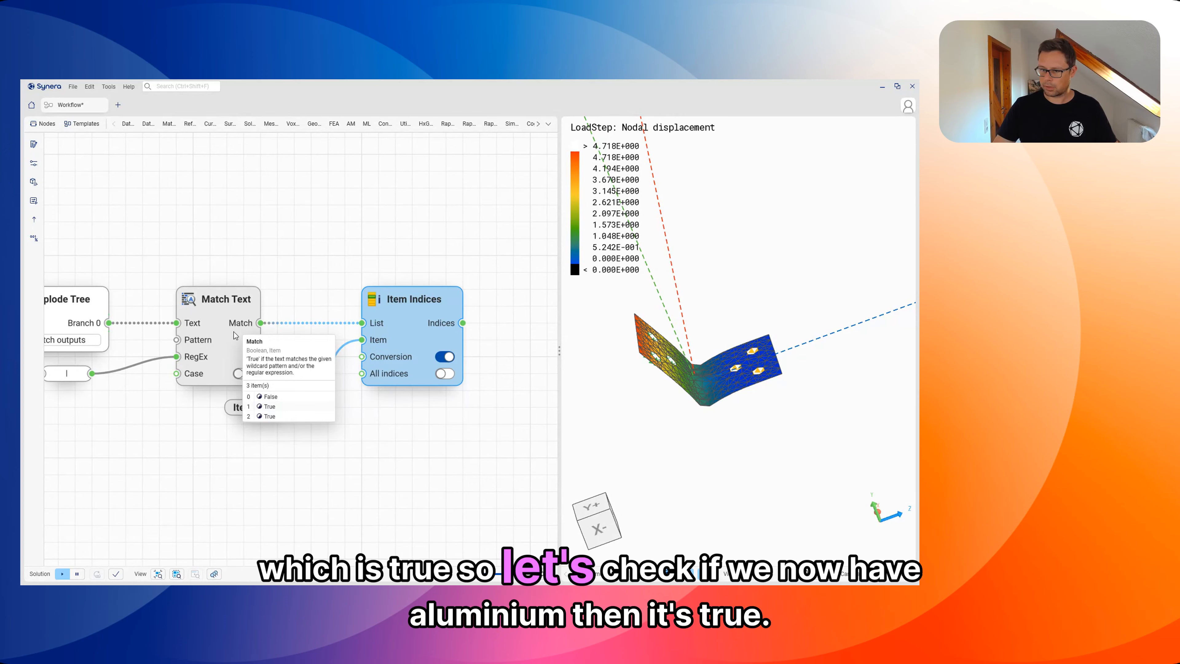
# - Change the RegEx panel's search text to "alu" and check the Indices output of Item Indices
pyautogui.moveTo(151, 431); pyautogui.dragTo(191, 425, button='middle')
pyautogui.doubleClick(118, 372)
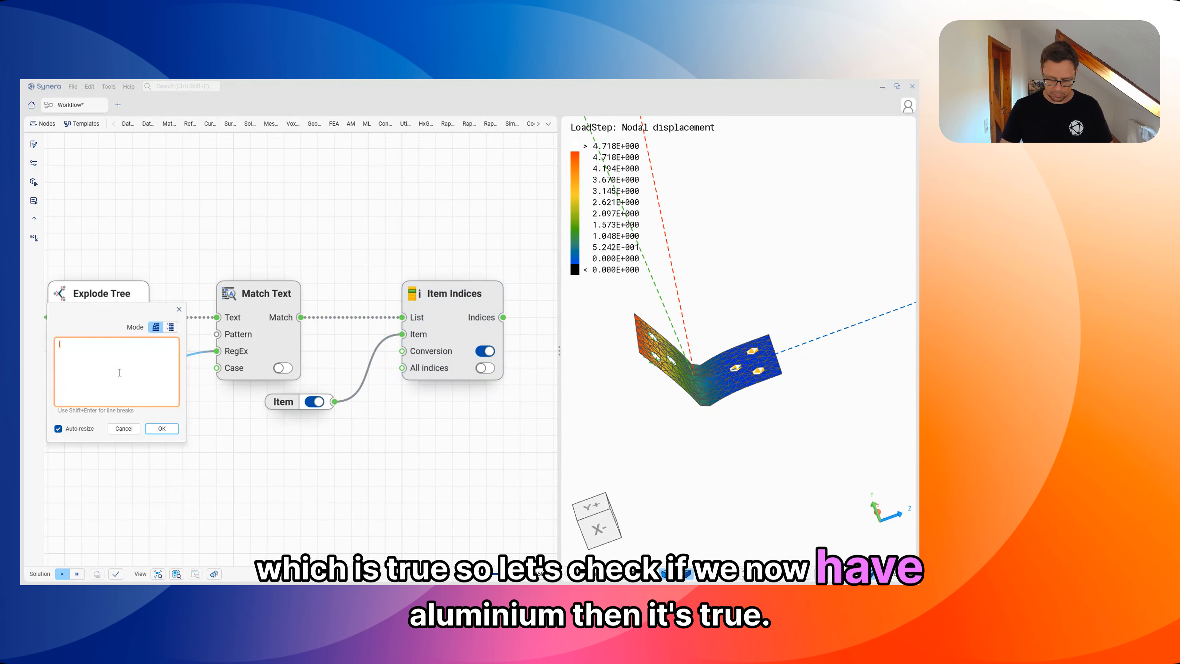
pyautogui.write('alu')
pyautogui.press('Return')
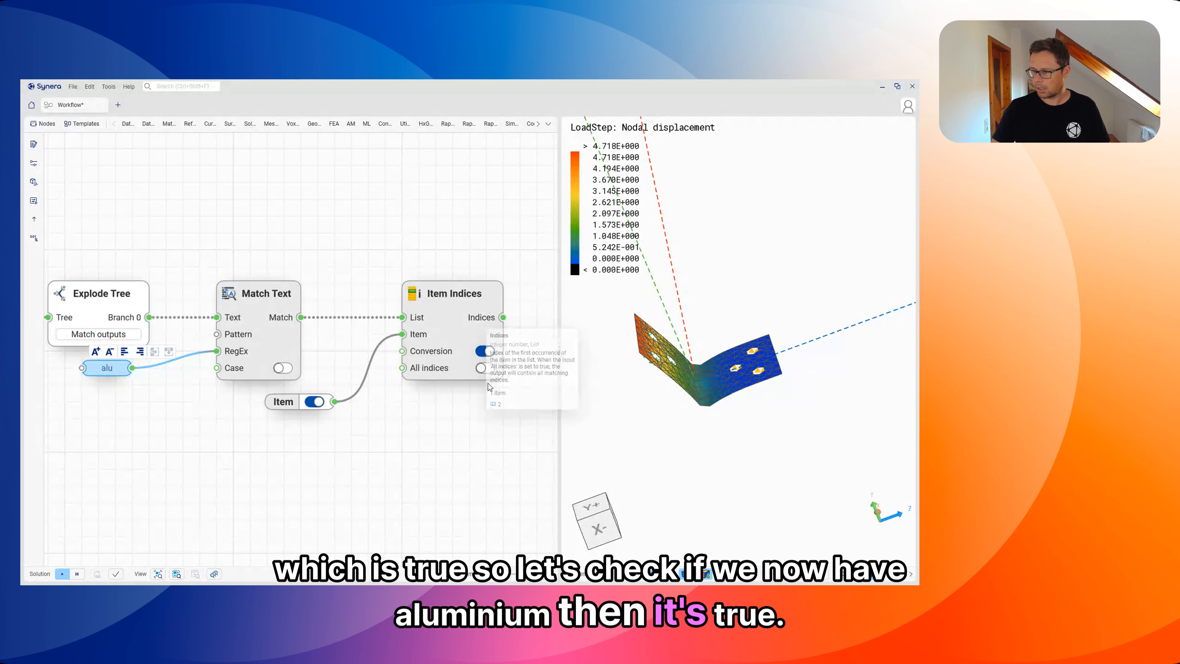
# - Add a List Item node, feeding its List from Read Excel File's Contents and its Index from Indices, and inspect the Item output
pyautogui.scroll(-6, 431, 386)
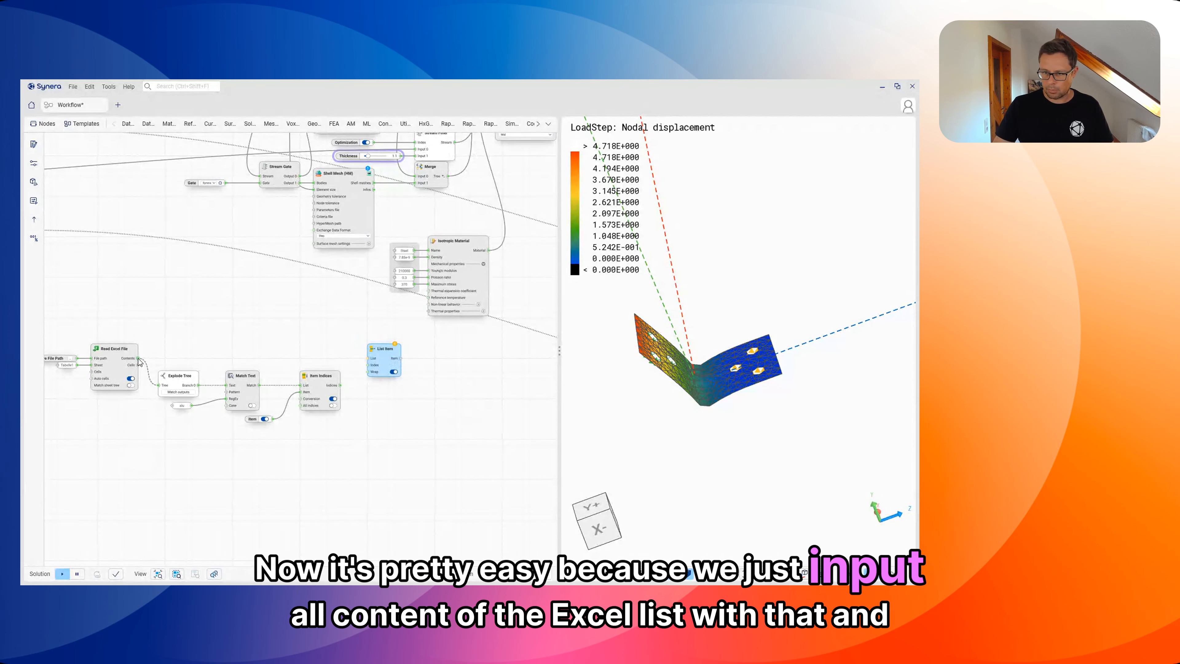
pyautogui.moveTo(138, 358); pyautogui.dragTo(368, 365)
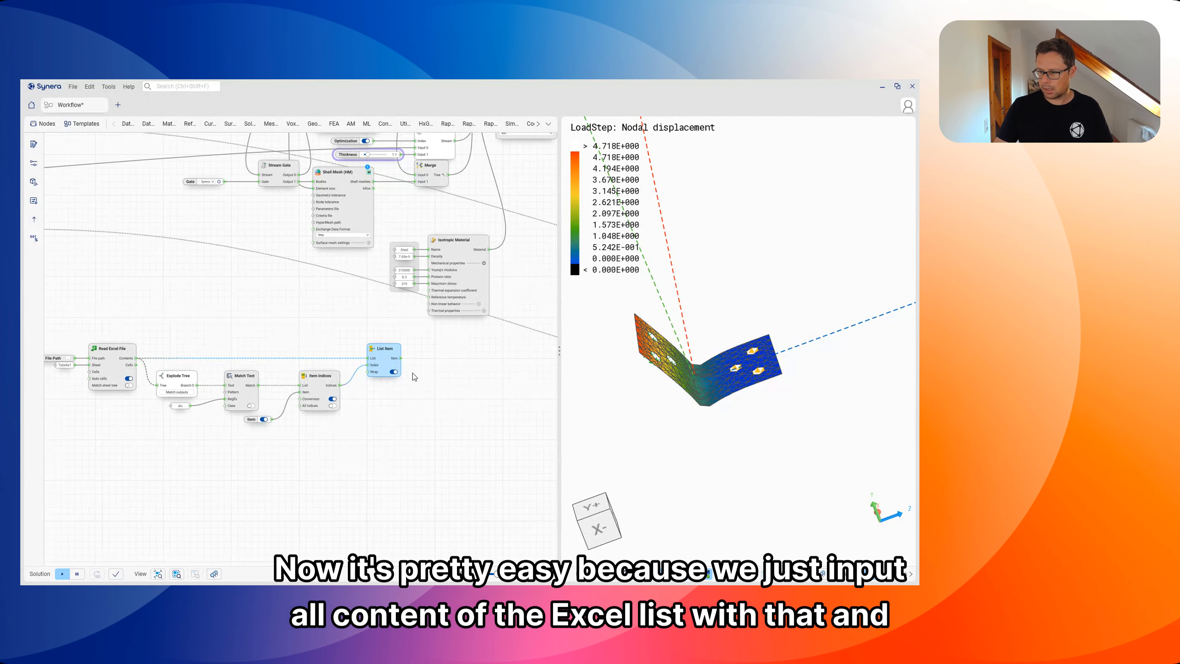
pyautogui.scroll(5, 407, 374)
pyautogui.scroll(1, 380, 350)
pyautogui.moveTo(382, 353)
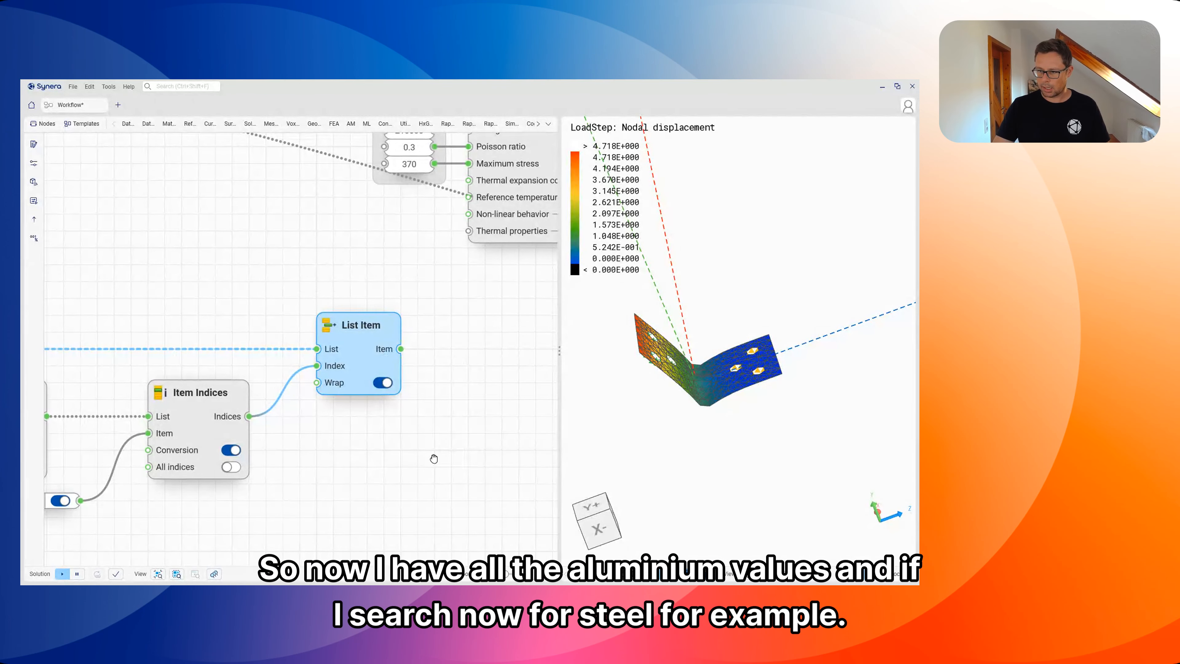
pyautogui.moveTo(434, 459); pyautogui.dragTo(478, 430)
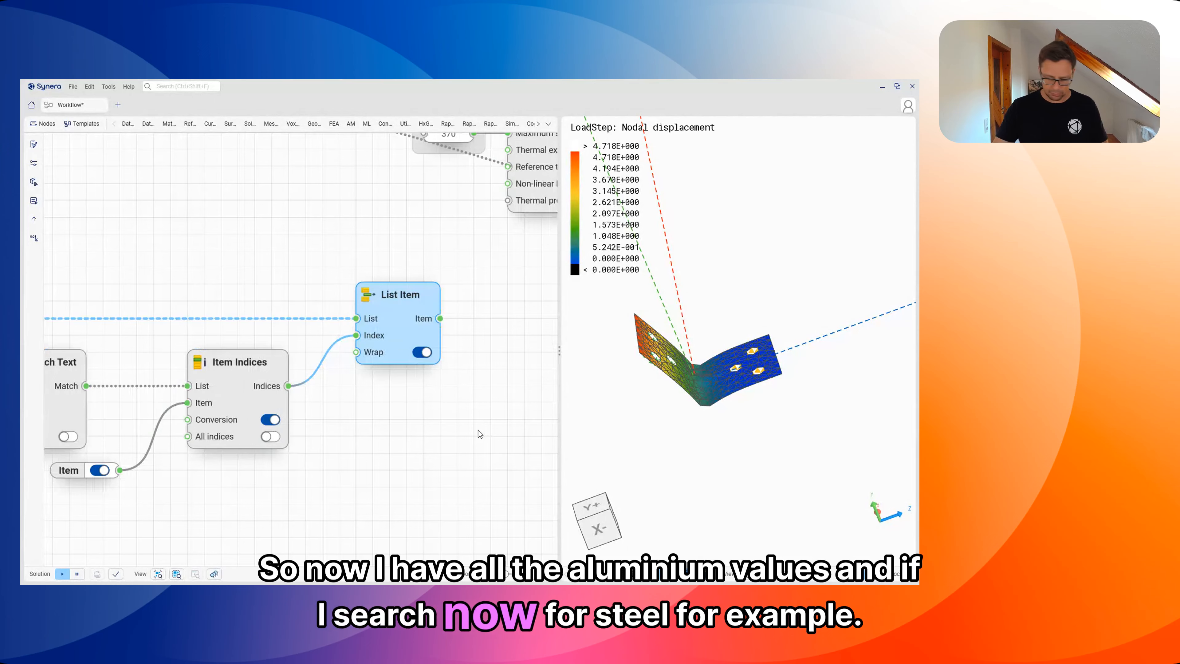
# - Change the RegEx panel's search text to "steel" and check the values at the List Item node's output
pyautogui.moveTo(320, 478); pyautogui.dragTo(501, 451, button='right')
pyautogui.click(82, 416)
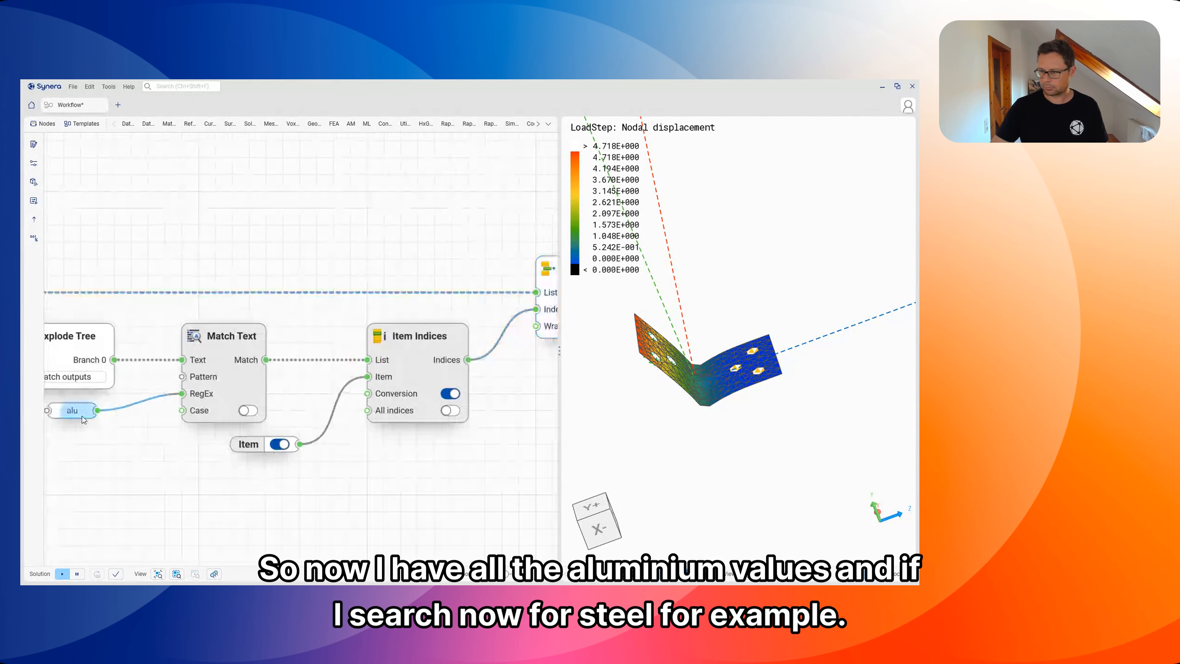
pyautogui.doubleClick(83, 416)
pyautogui.write('steel')
pyautogui.press('Return')
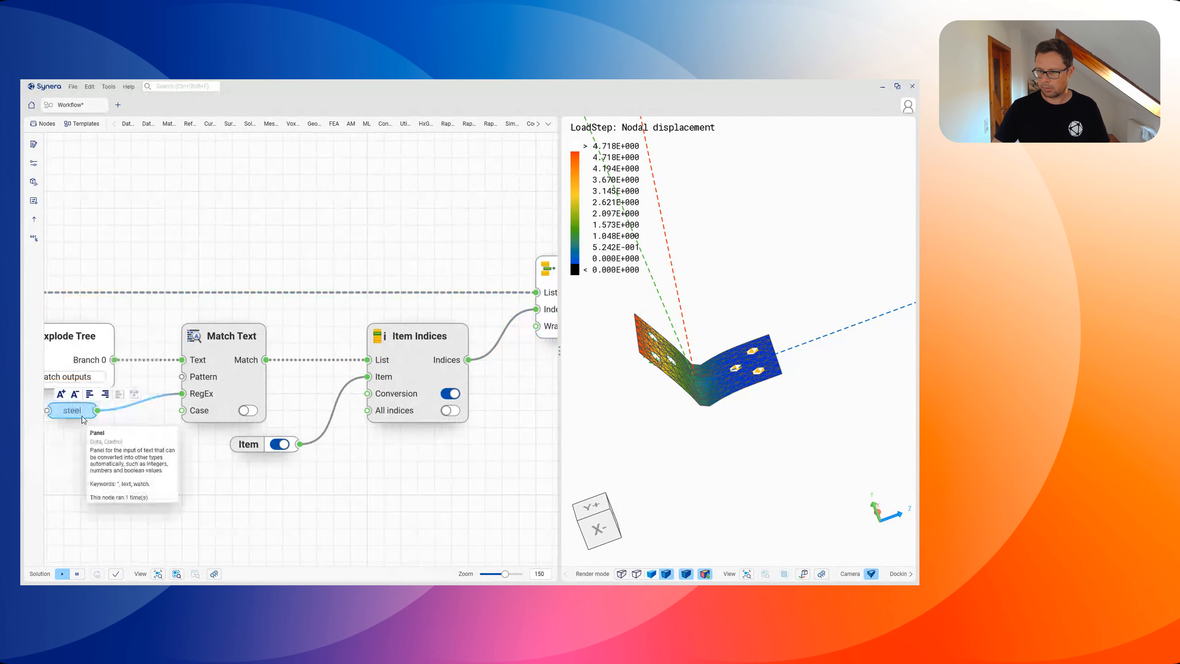
pyautogui.moveTo(465, 468); pyautogui.dragTo(166, 513, button='right')
pyautogui.moveTo(261, 501); pyautogui.dragTo(427, 472, button='right')
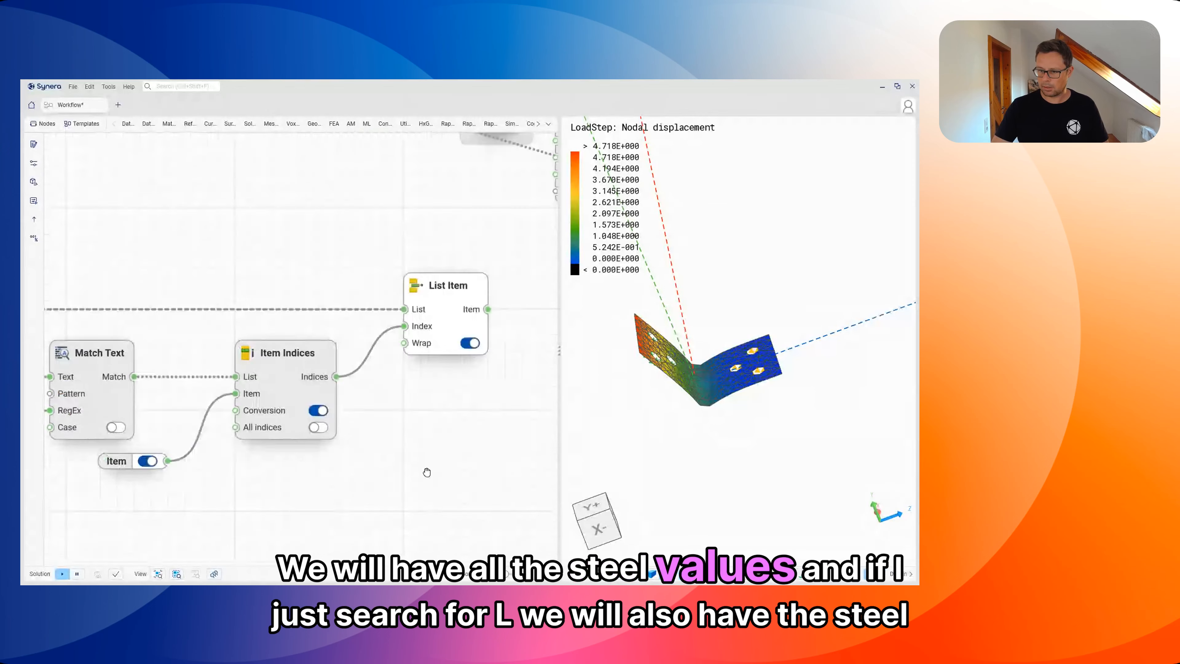
# - Change the RegEx panel's search text to "l" and check which material values List Item outputs
pyautogui.doubleClick(242, 343)
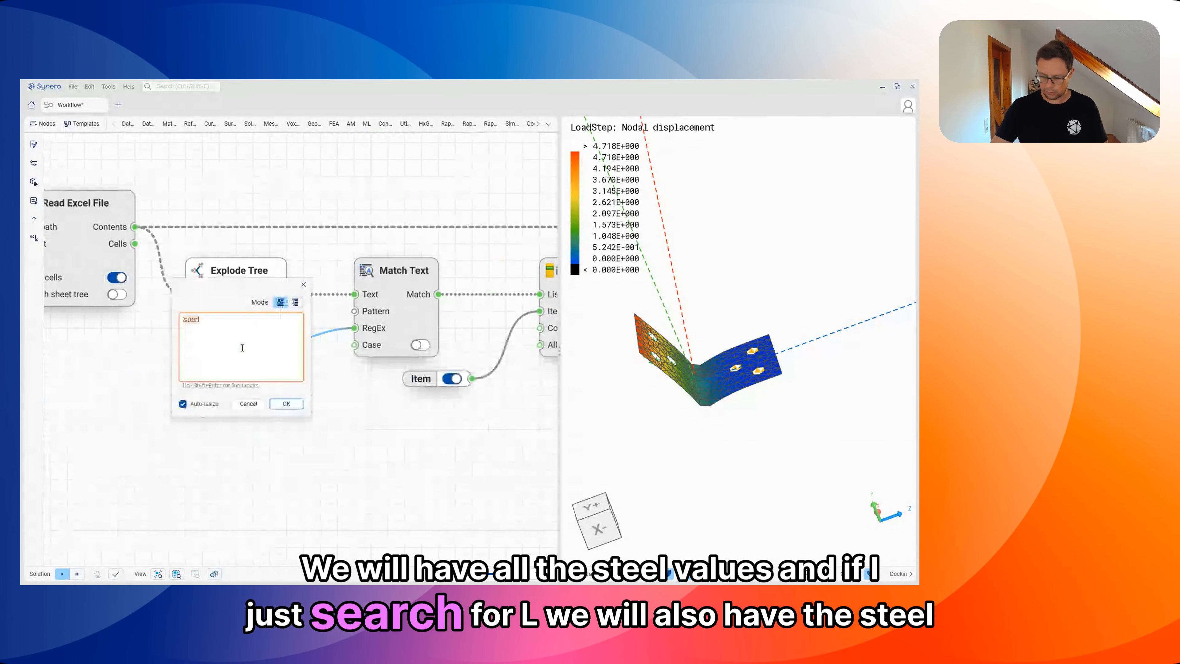
pyautogui.write('l')
pyautogui.press('Return')
pyautogui.moveTo(310, 424); pyautogui.dragTo(145, 457, button='right')
pyautogui.moveTo(413, 441); pyautogui.dragTo(167, 478, button='right')
pyautogui.moveTo(364, 303)
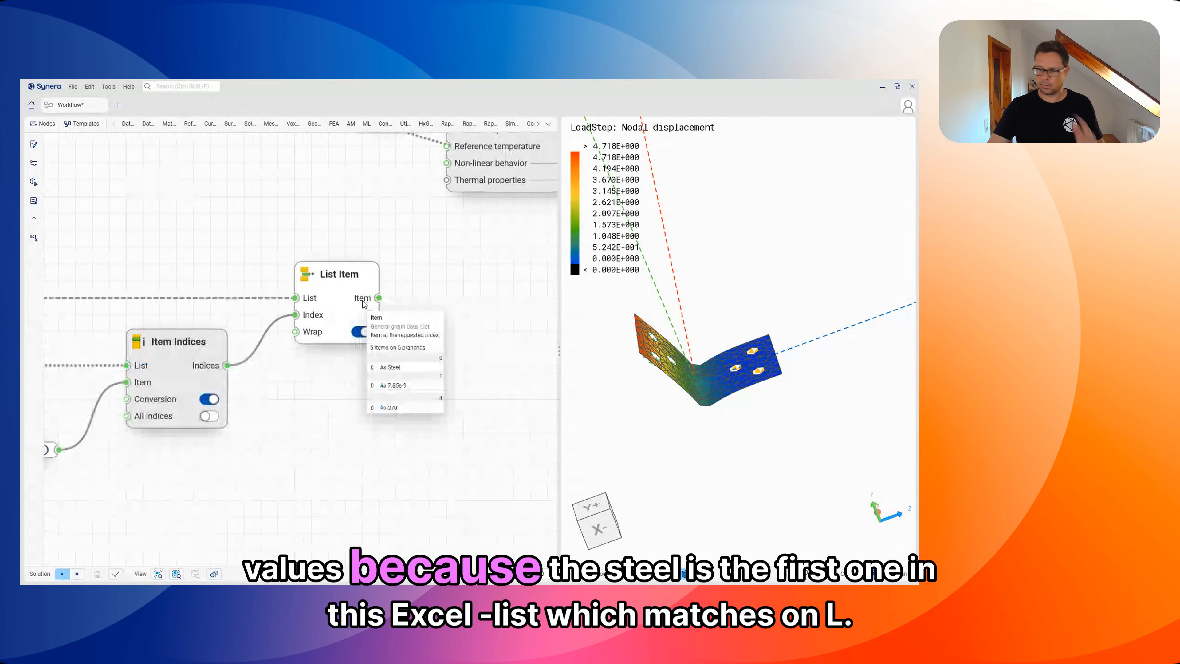
# - Set the RegEx panel's search text back to "alu"
pyautogui.moveTo(324, 490); pyautogui.dragTo(440, 461, button='right')
pyautogui.scroll(-3, 327, 454)
pyautogui.moveTo(267, 481); pyautogui.dragTo(317, 467, button='right')
pyautogui.doubleClick(121, 396)
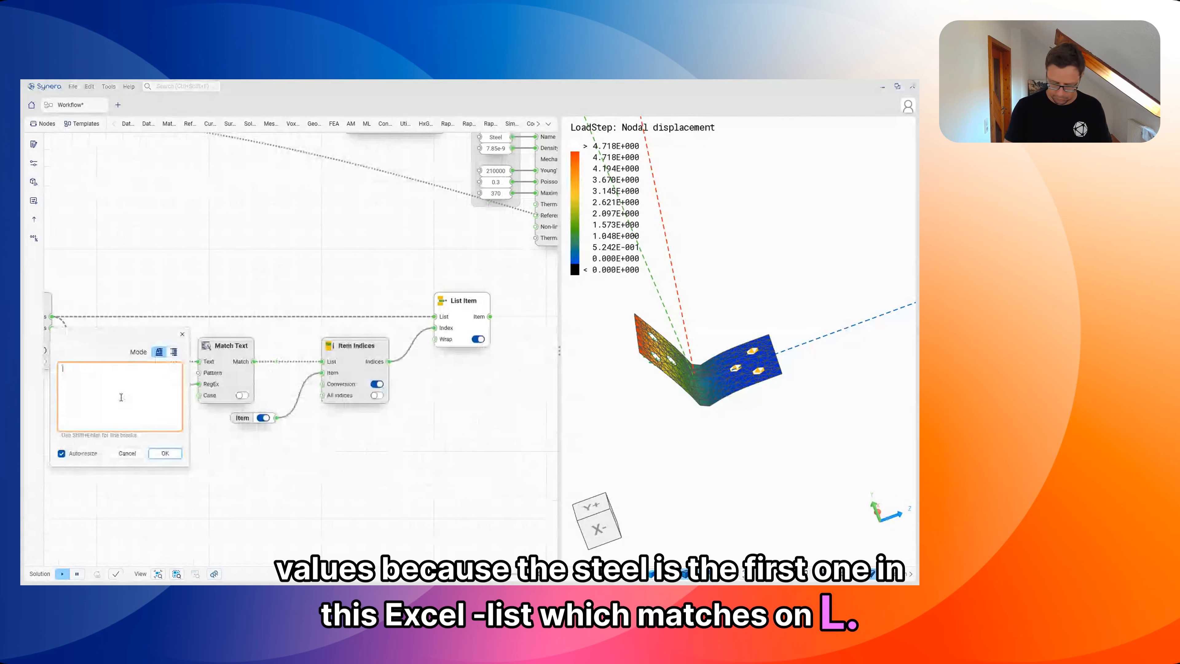
pyautogui.write('alu')
pyautogui.press('Return')
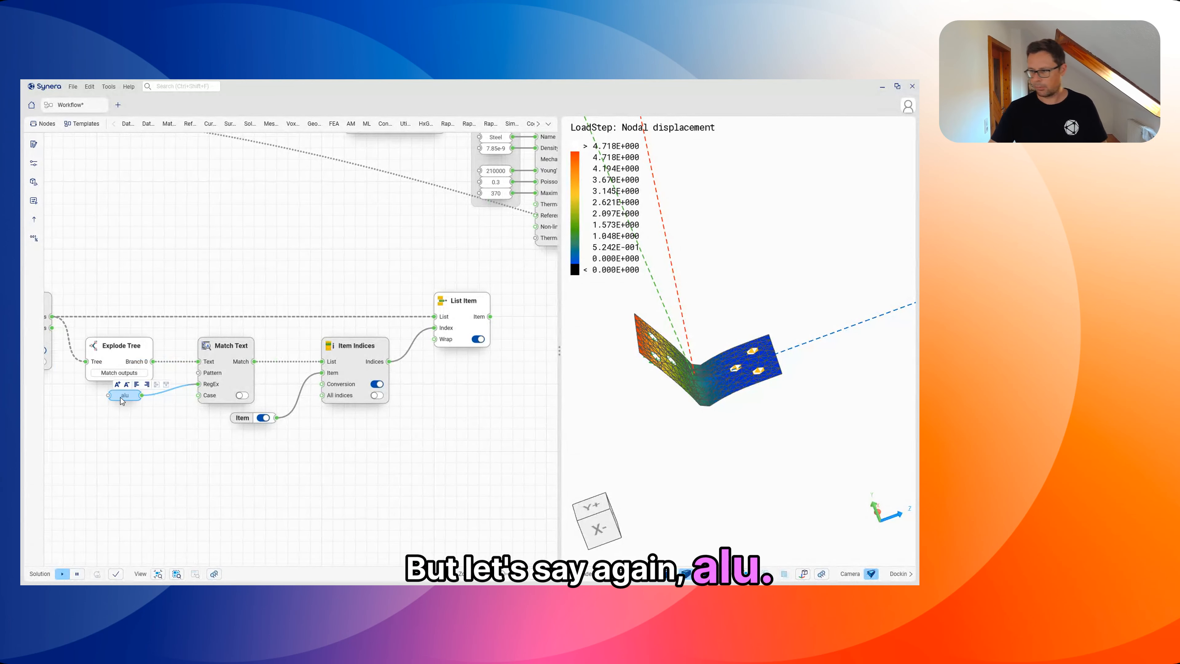
# - Flatten the Item output of the List Item node and inspect the resulting list
pyautogui.moveTo(466, 394); pyautogui.dragTo(316, 413, button='right')
pyautogui.scroll(4, 320, 349)
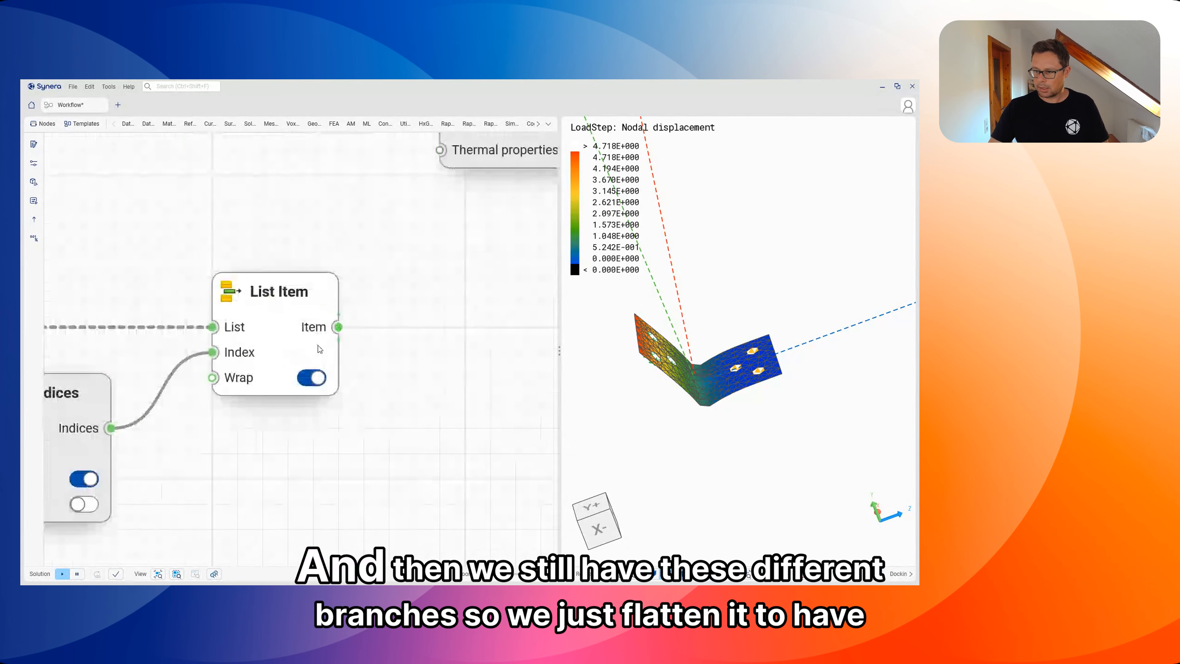
pyautogui.rightClick(320, 331)
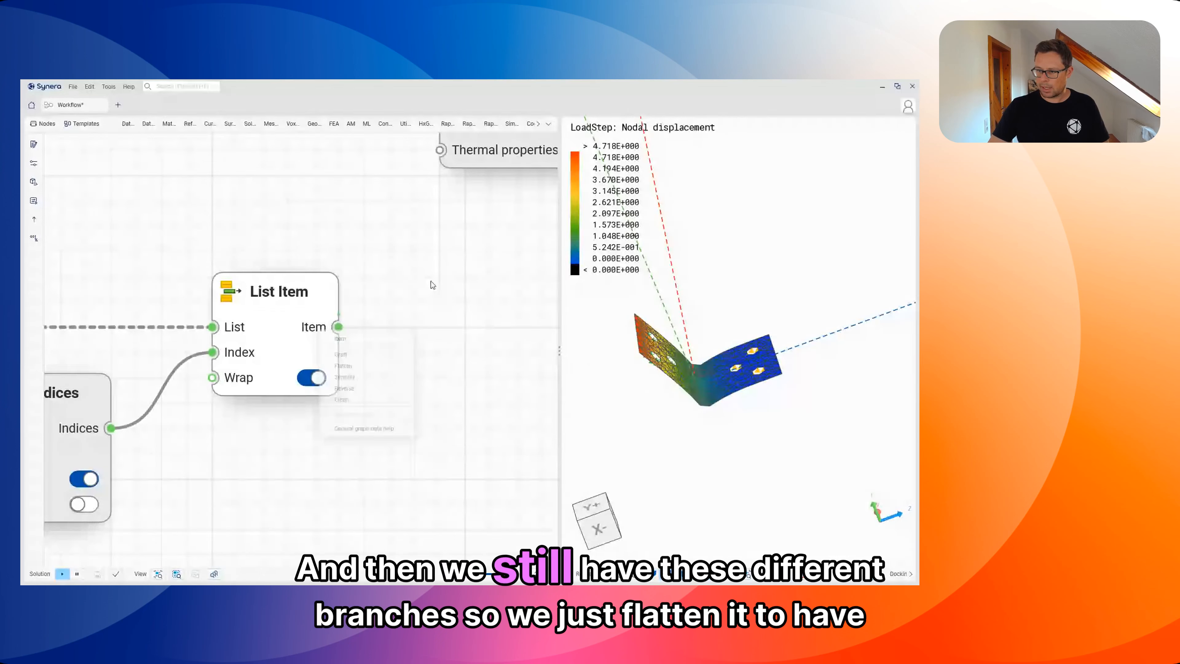
pyautogui.rightClick(317, 329)
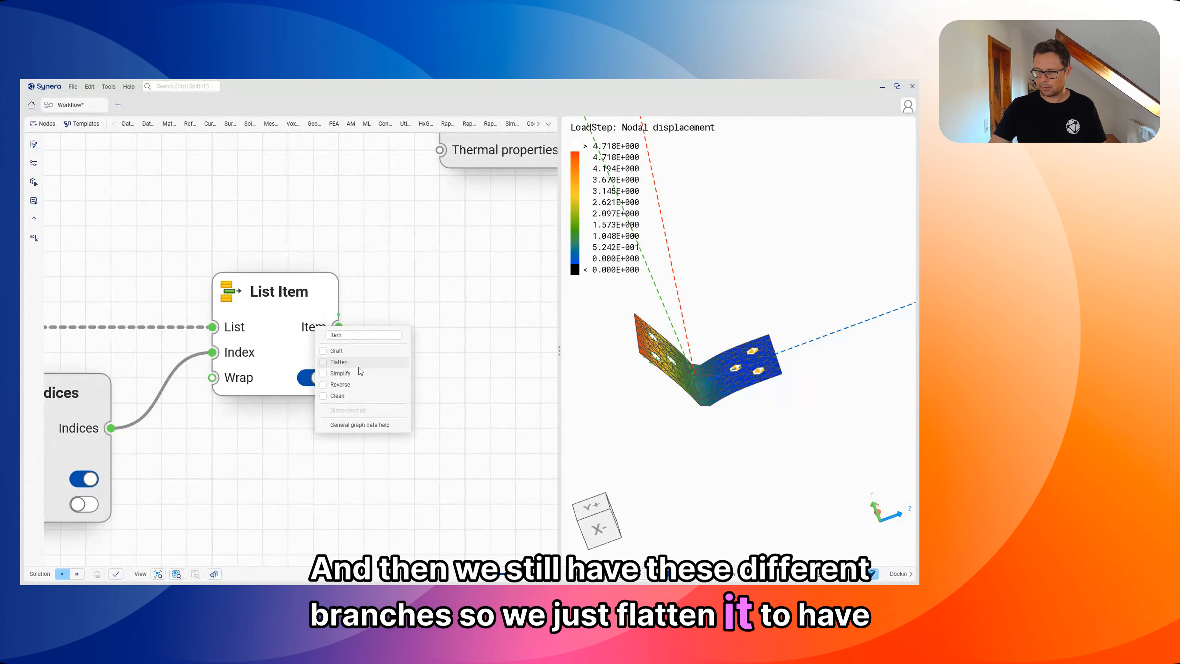
pyautogui.click(350, 362)
pyautogui.moveTo(310, 332)
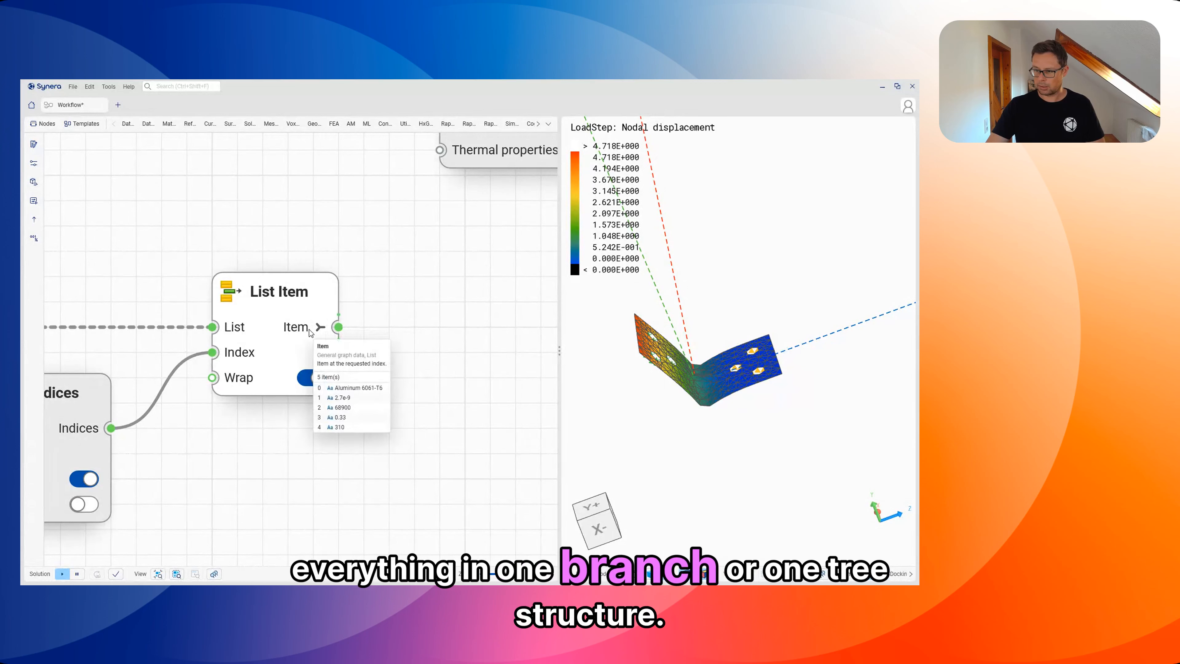
# - Add a second List Item node fed from the flattened Item output of the first one
pyautogui.moveTo(385, 335); pyautogui.dragTo(388, 329)
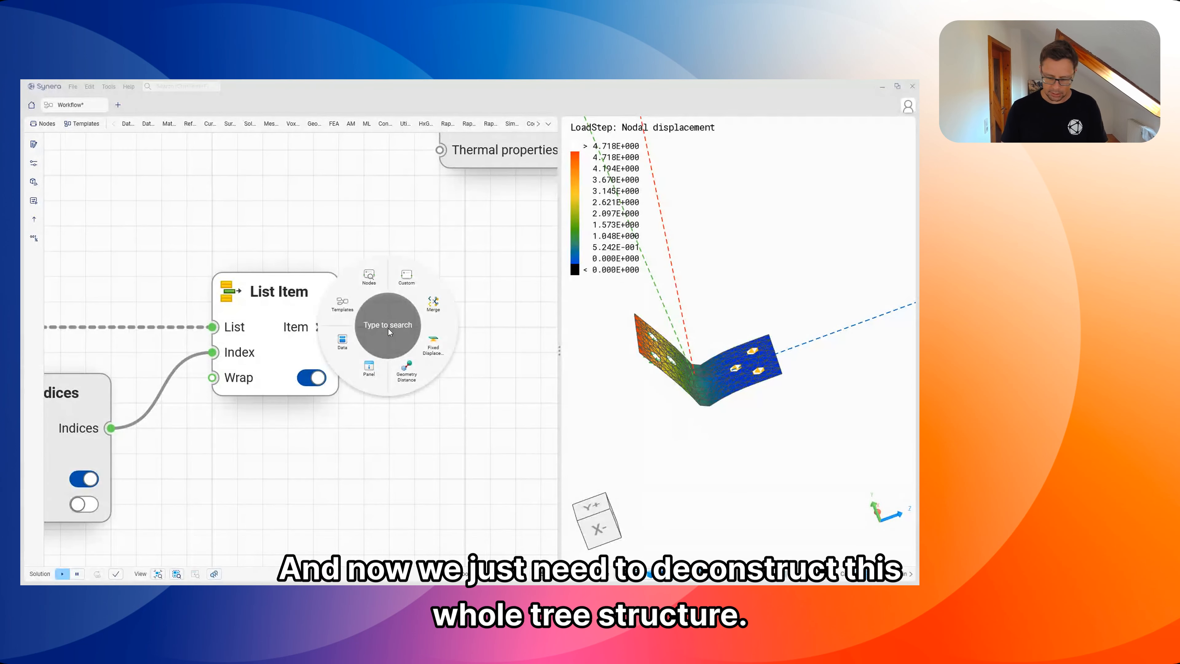
pyautogui.write('item')
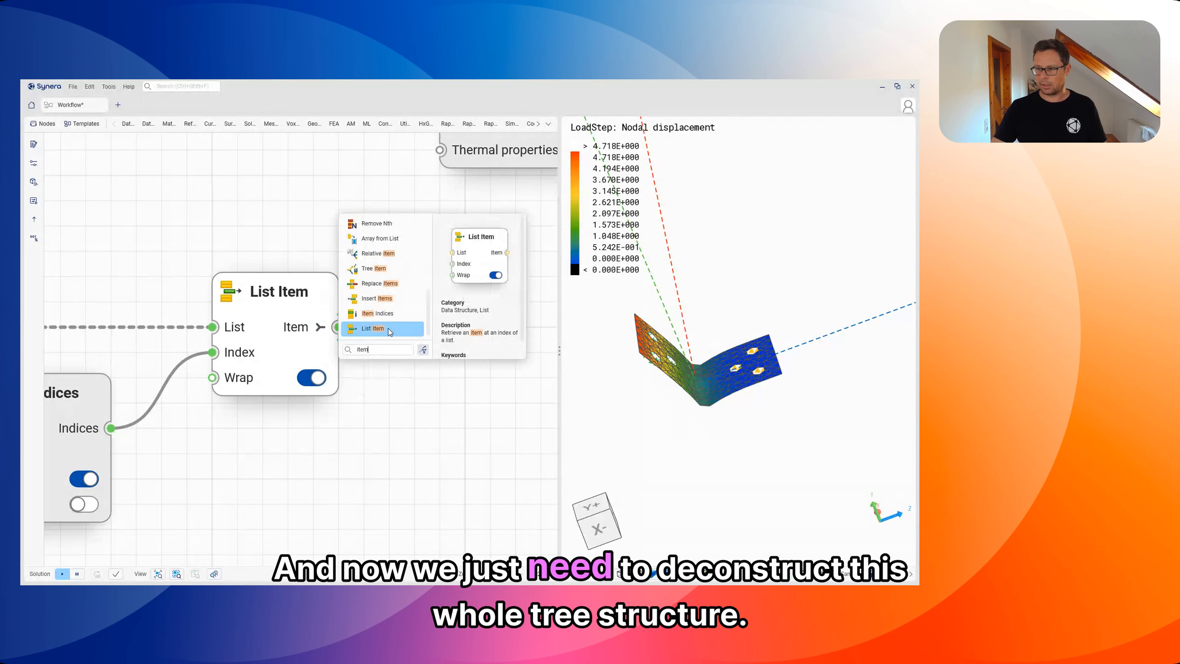
pyautogui.click(389, 331)
# - Extend the second List Item node with outputs Item +1 to Item +4 and inspect the individual material values
pyautogui.moveTo(421, 430); pyautogui.dragTo(354, 415, button='right')
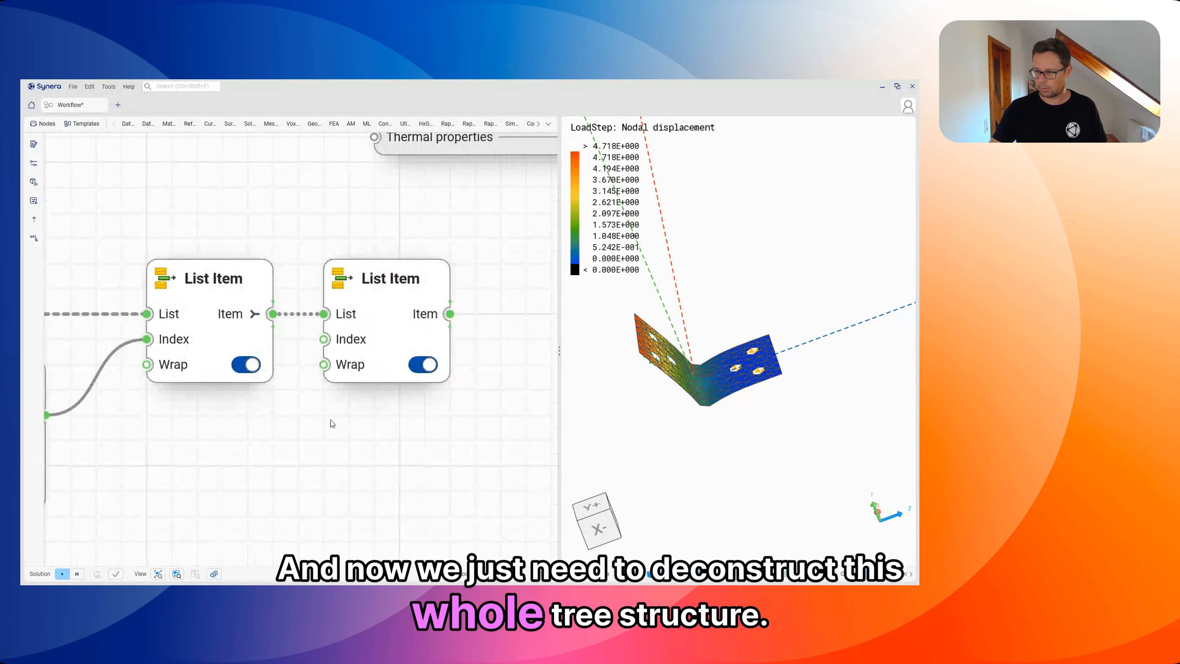
pyautogui.click(449, 327)
pyautogui.click(449, 327)
pyautogui.click(449, 327)
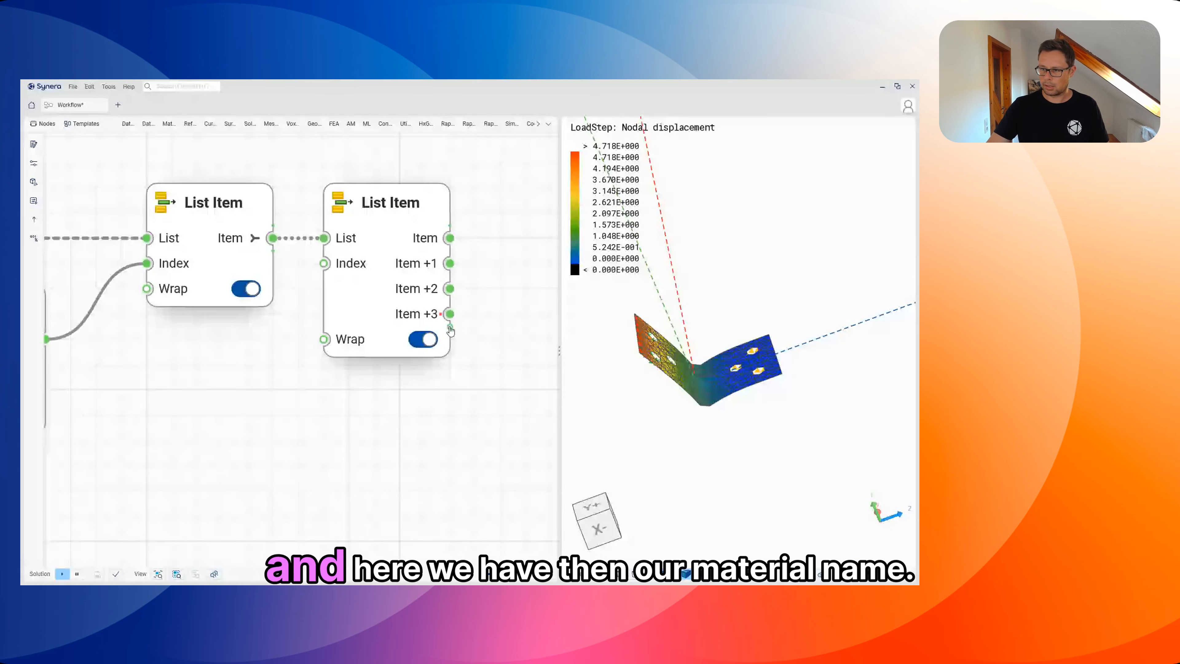
pyautogui.click(450, 327)
pyautogui.moveTo(351, 278)
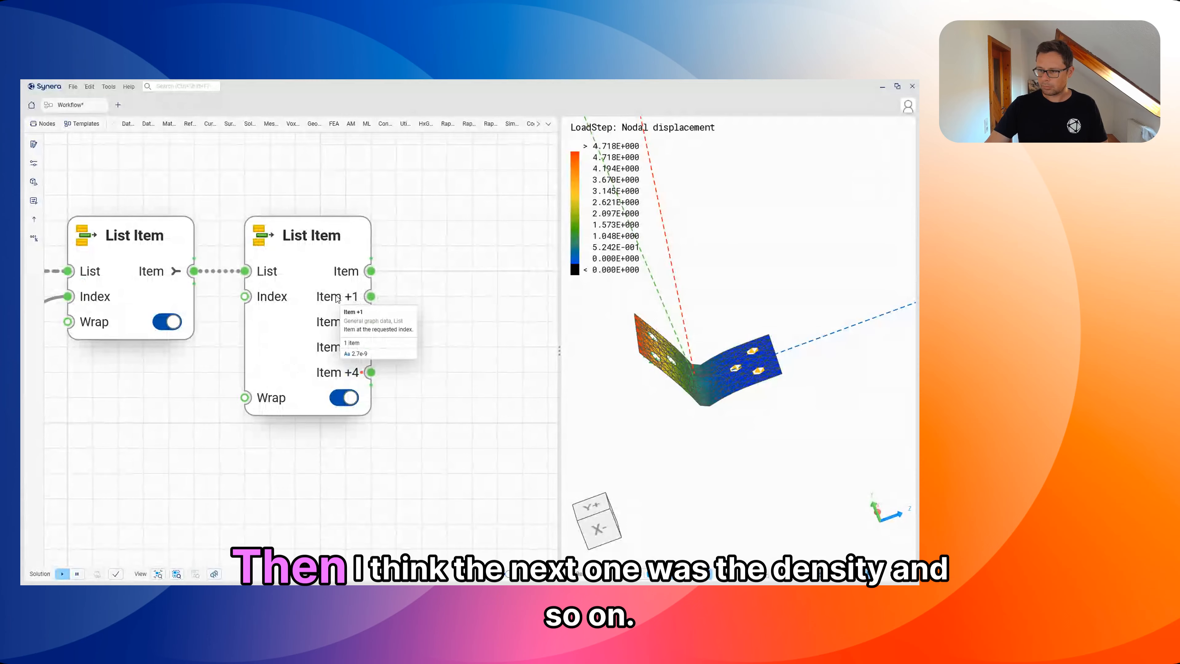
# - Move the Isotropic Material node together with its five input value panels further right on the canvas
pyautogui.scroll(-3, 338, 299)
pyautogui.moveTo(383, 316); pyautogui.dragTo(377, 428, button='right')
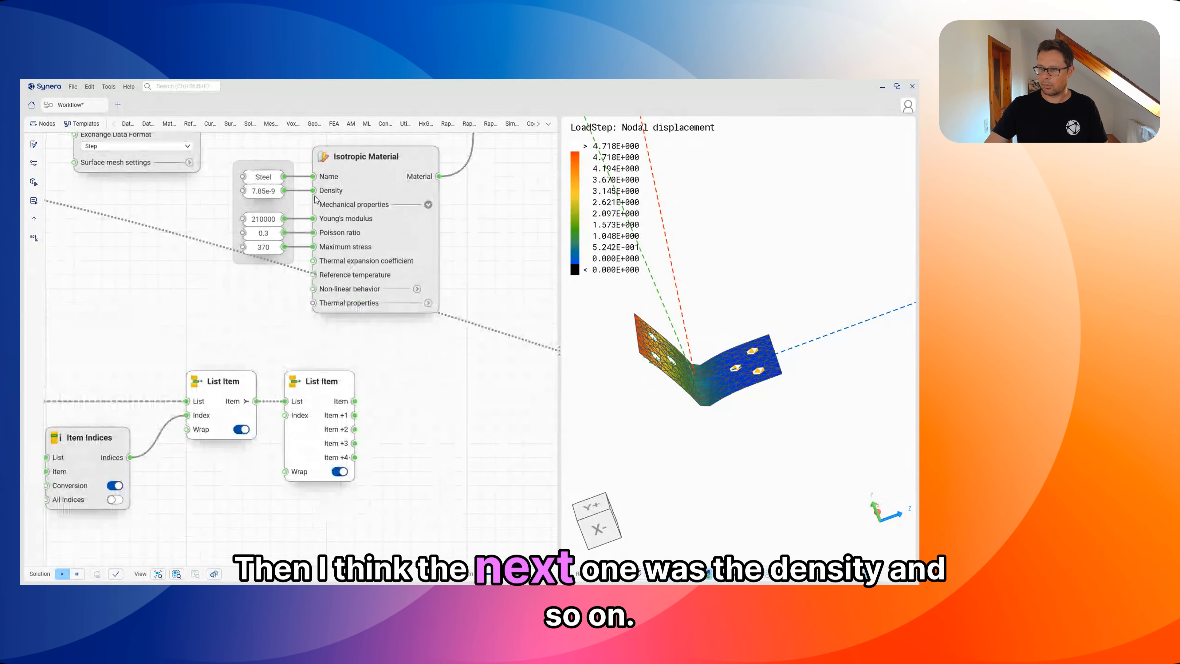
pyautogui.click(407, 379)
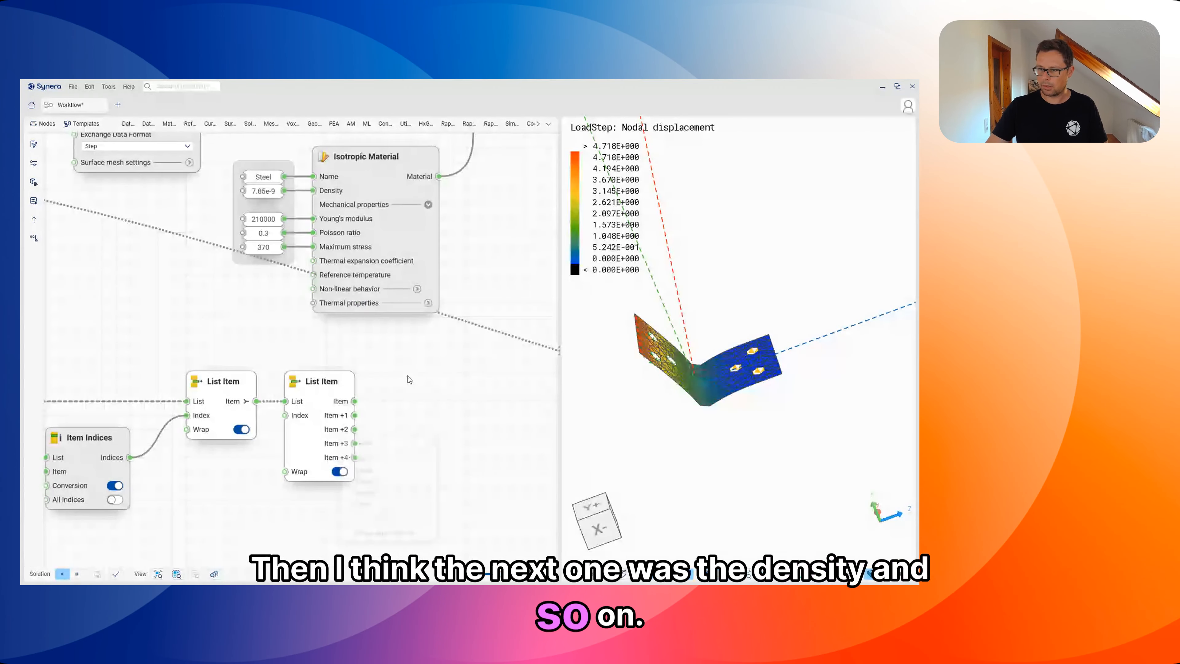
pyautogui.moveTo(232, 140); pyautogui.dragTo(488, 363)
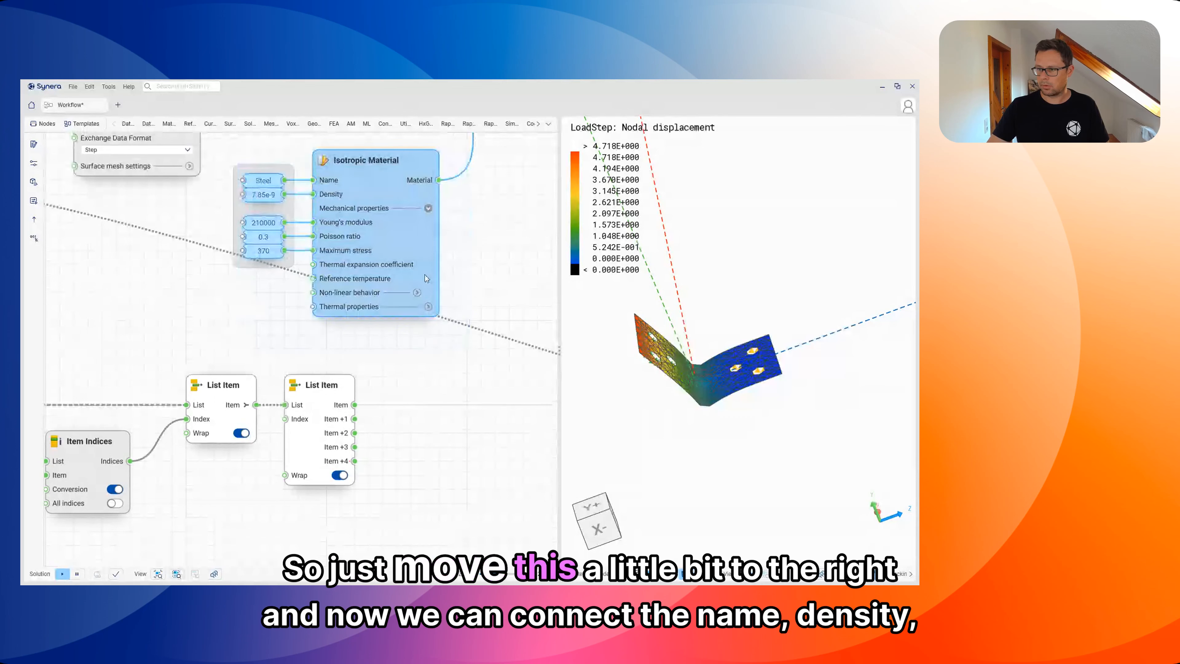
pyautogui.moveTo(425, 275); pyautogui.dragTo(511, 268)
pyautogui.click(453, 365)
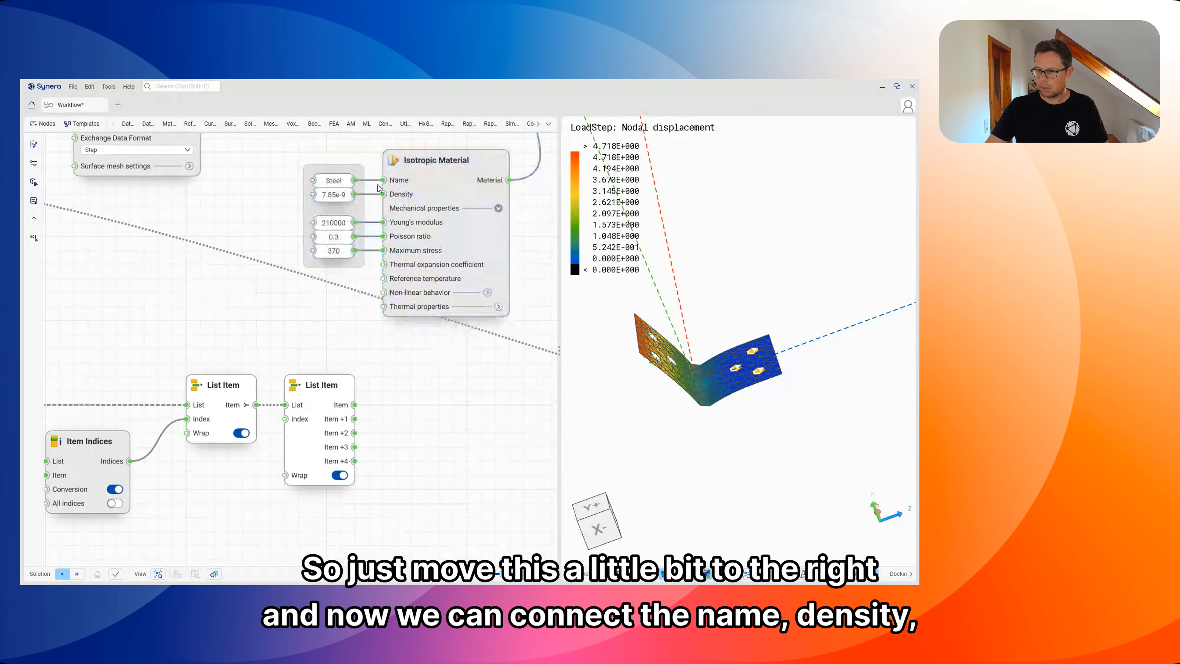
# - Connect the second List Item's outputs Item to Item +4, in order, to Isotropic Material's Name, Density, Young's modulus, Poisson ratio and Maximum stress
pyautogui.moveTo(384, 182); pyautogui.dragTo(356, 406)
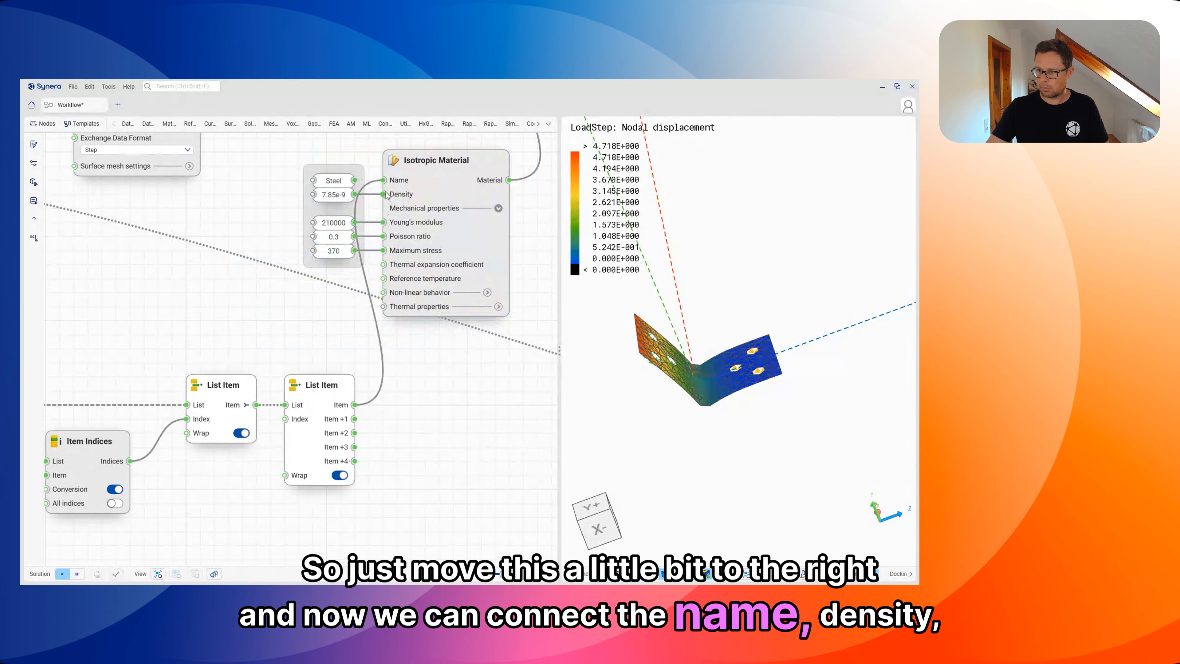
pyautogui.moveTo(384, 195); pyautogui.dragTo(375, 414)
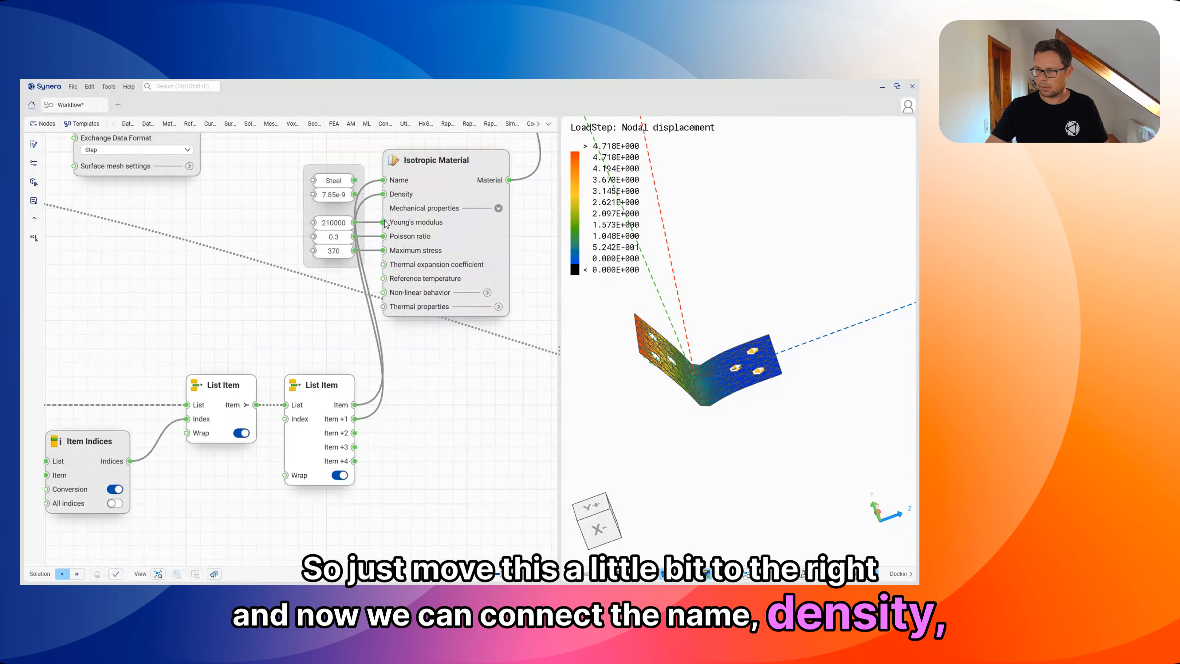
pyautogui.moveTo(384, 223); pyautogui.dragTo(355, 432)
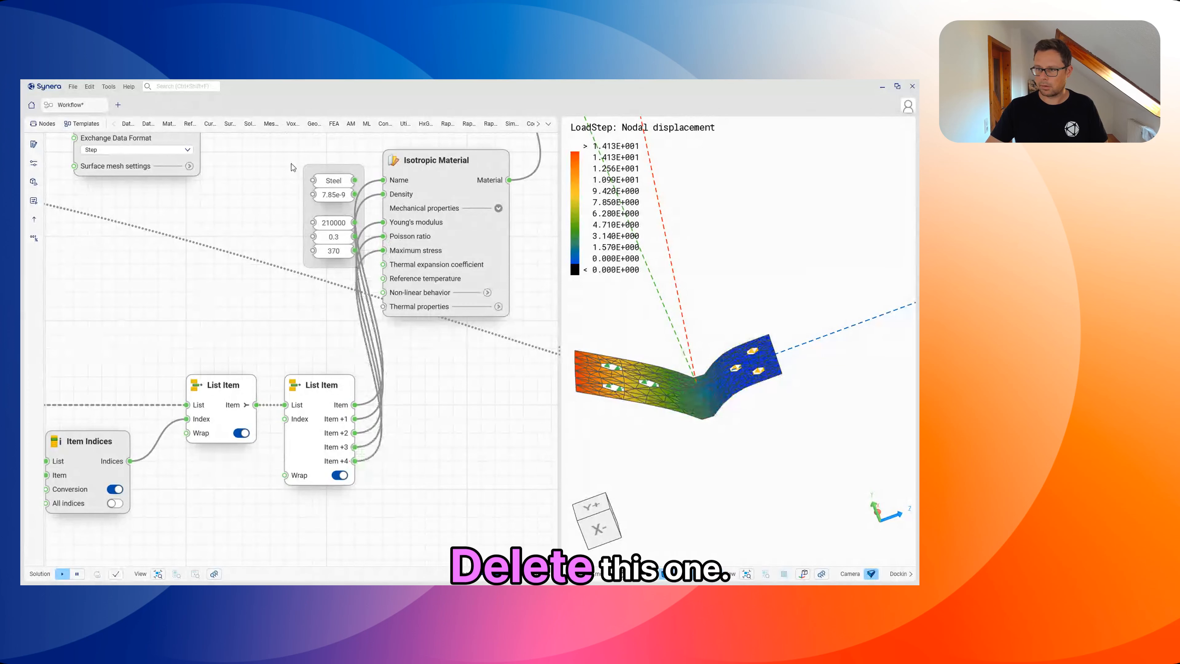
# - Delete the group and the five disconnected value panels beside the Isotropic Material node
pyautogui.press('Delete')
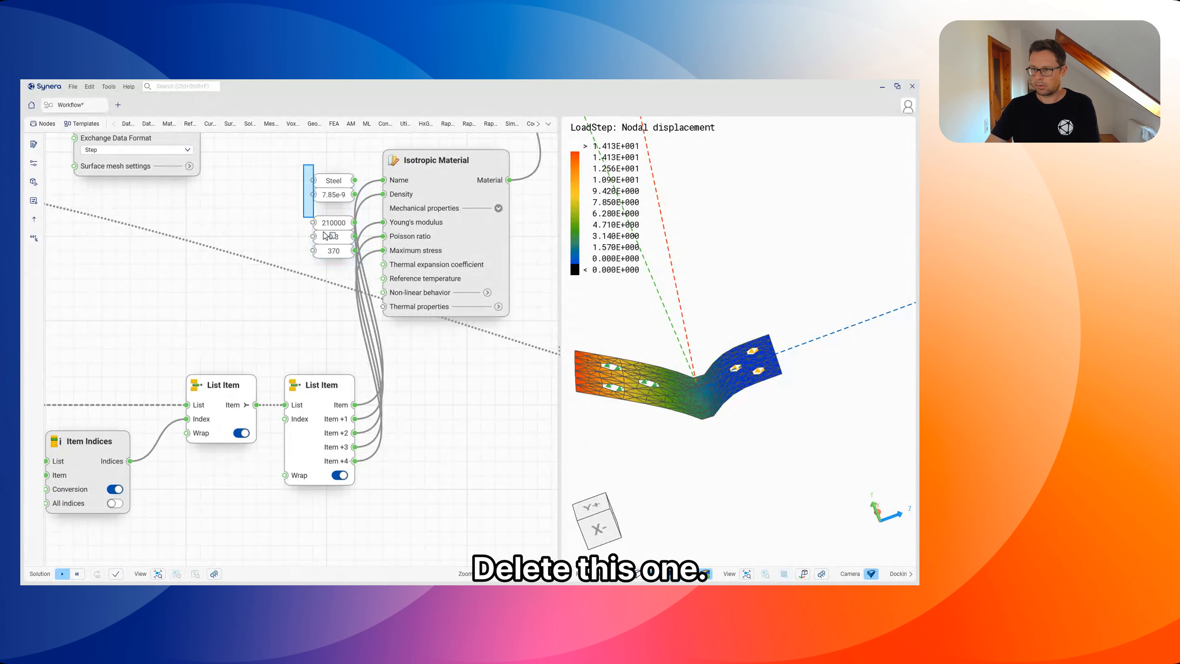
pyautogui.moveTo(324, 231); pyautogui.dragTo(357, 266)
pyautogui.press('Delete')
# - Set the search text feeding the Match Text node's RegEx input to "steel"
pyautogui.moveTo(295, 307); pyautogui.dragTo(268, 288, button='right')
pyautogui.scroll(-3, 273, 288)
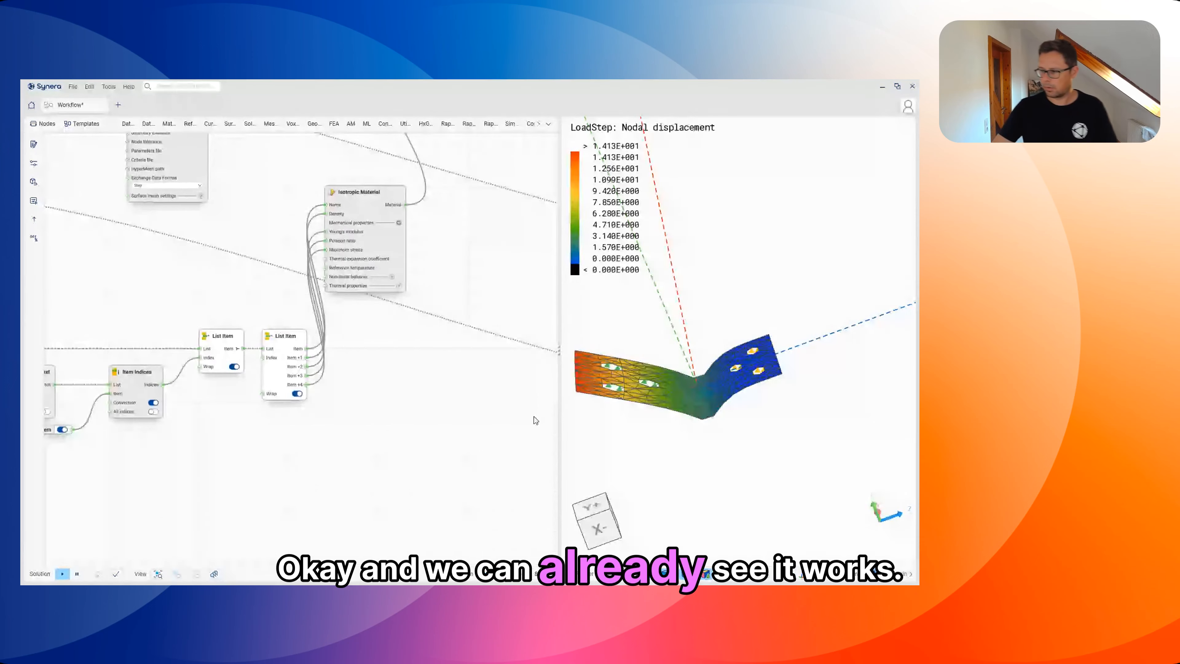
pyautogui.moveTo(477, 417); pyautogui.dragTo(513, 389, button='right')
pyautogui.moveTo(382, 417); pyautogui.dragTo(422, 422, button='right')
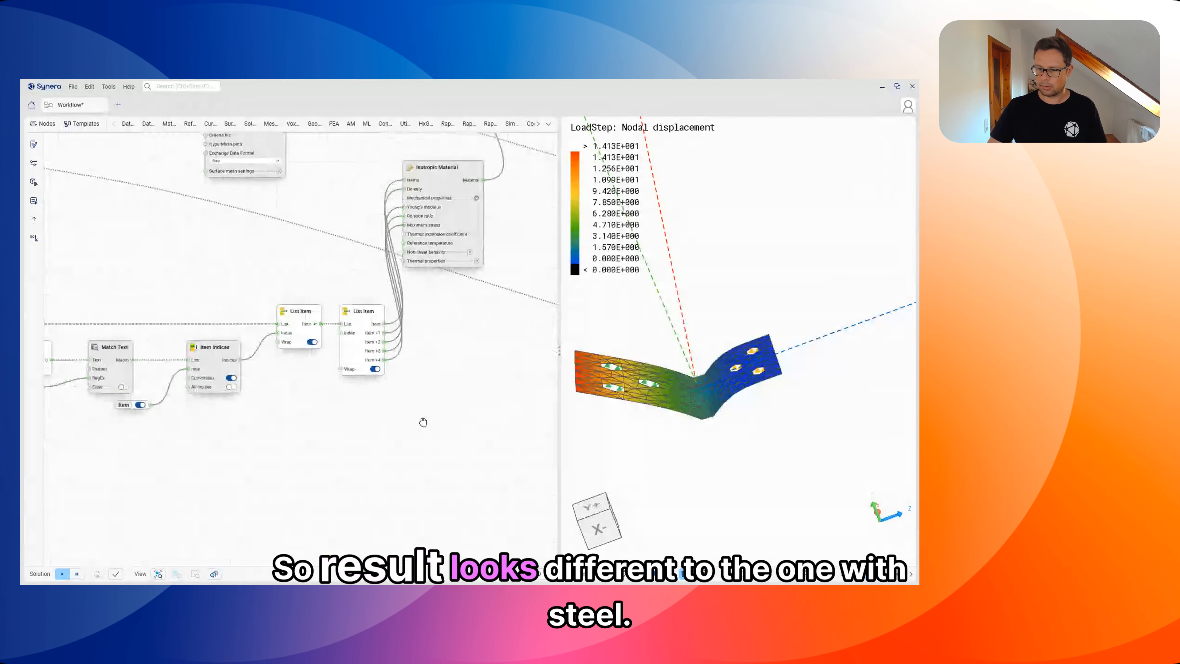
pyautogui.scroll(3, 193, 404)
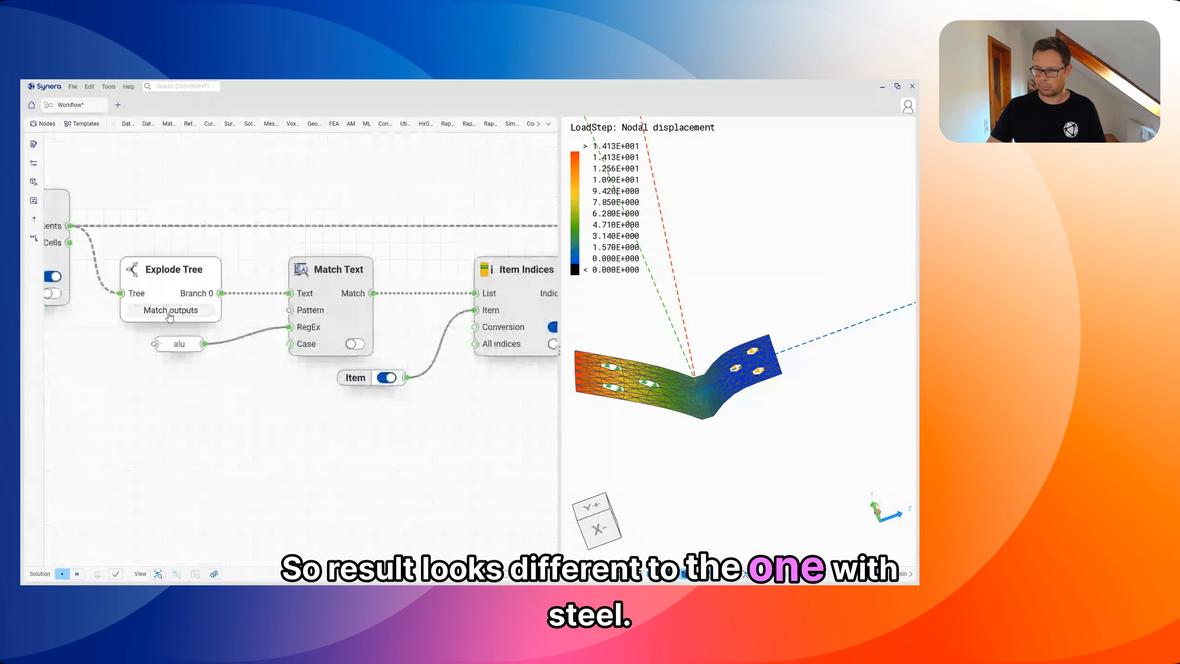
pyautogui.doubleClick(179, 343)
pyautogui.write('steel')
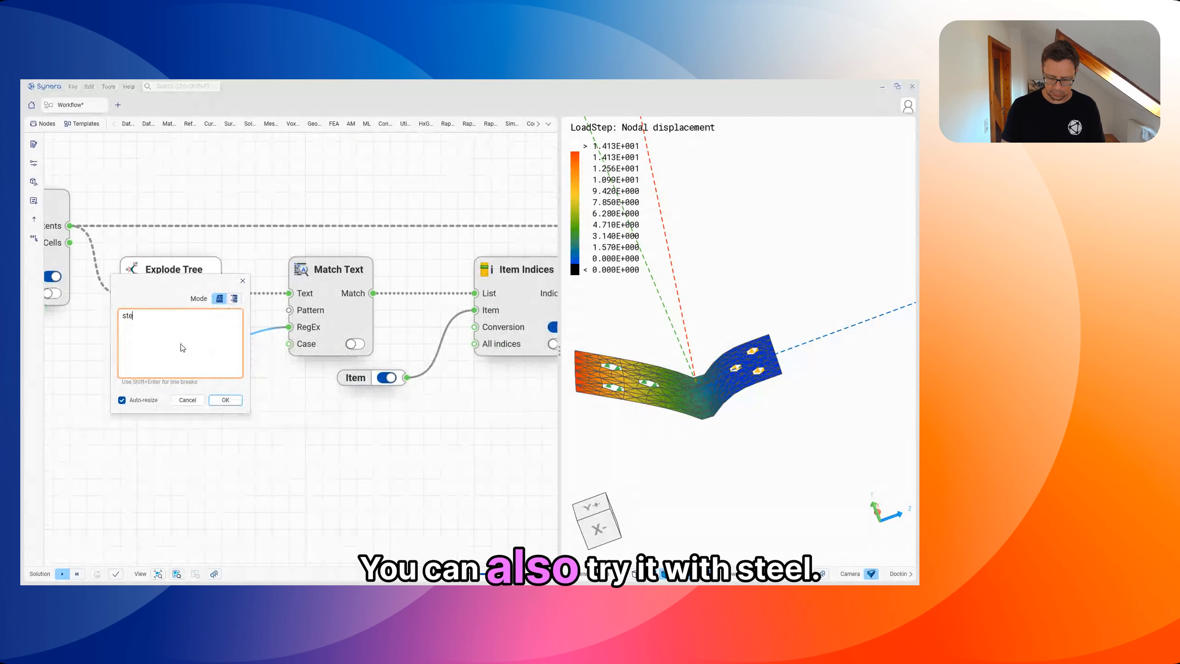
pyautogui.press('Return')
pyautogui.click(207, 430)
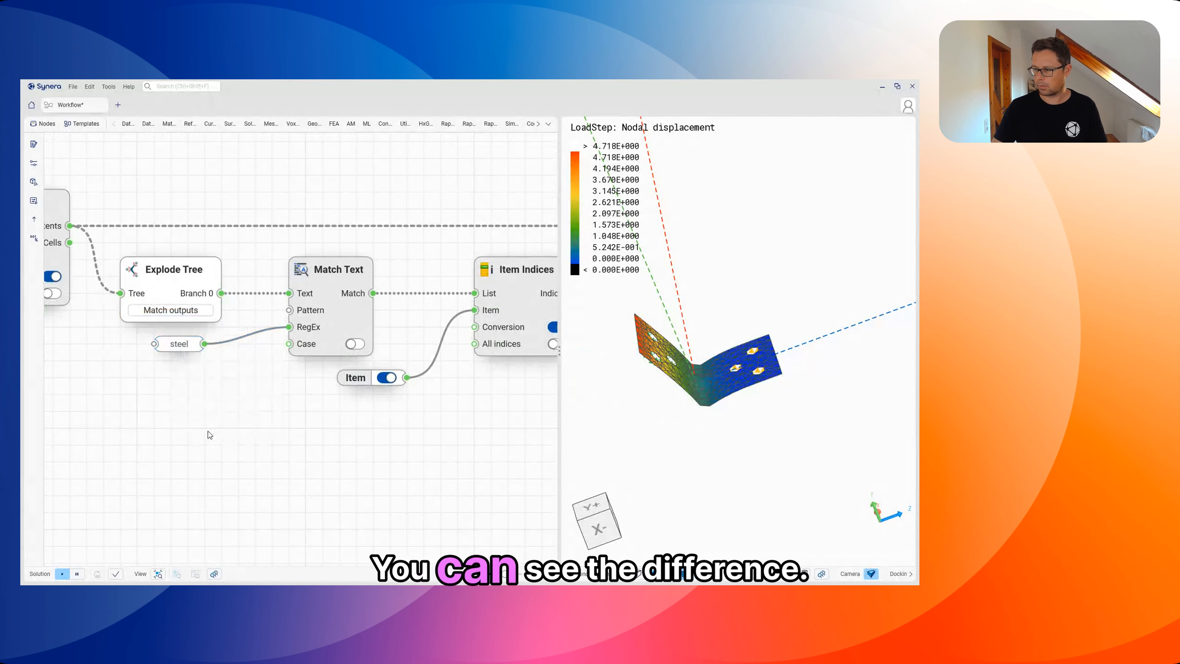
pyautogui.scroll(-2, 199, 441)
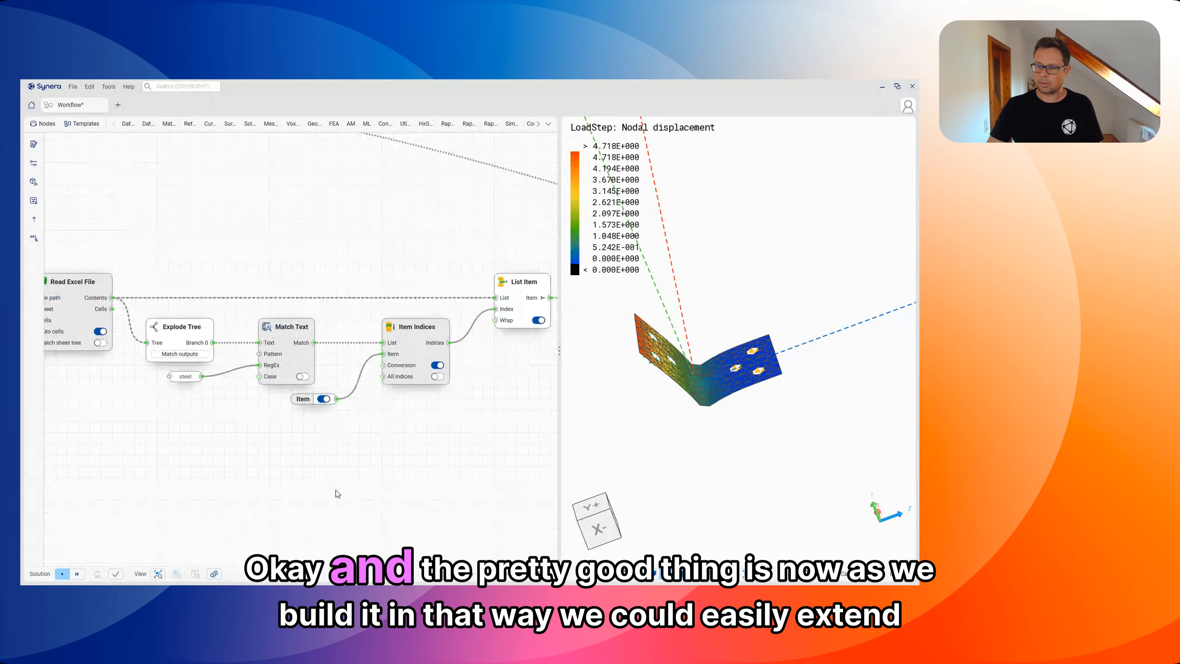
pyautogui.moveTo(301, 474); pyautogui.dragTo(385, 492, button='middle')
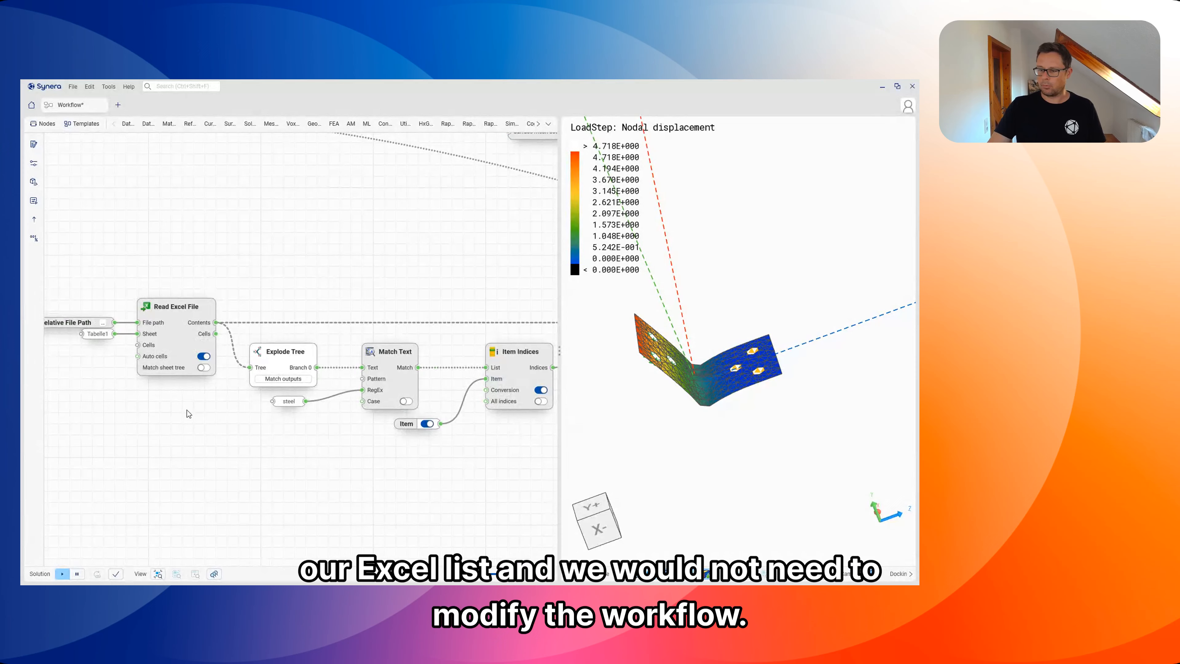
pyautogui.scroll(-1, 188, 412)
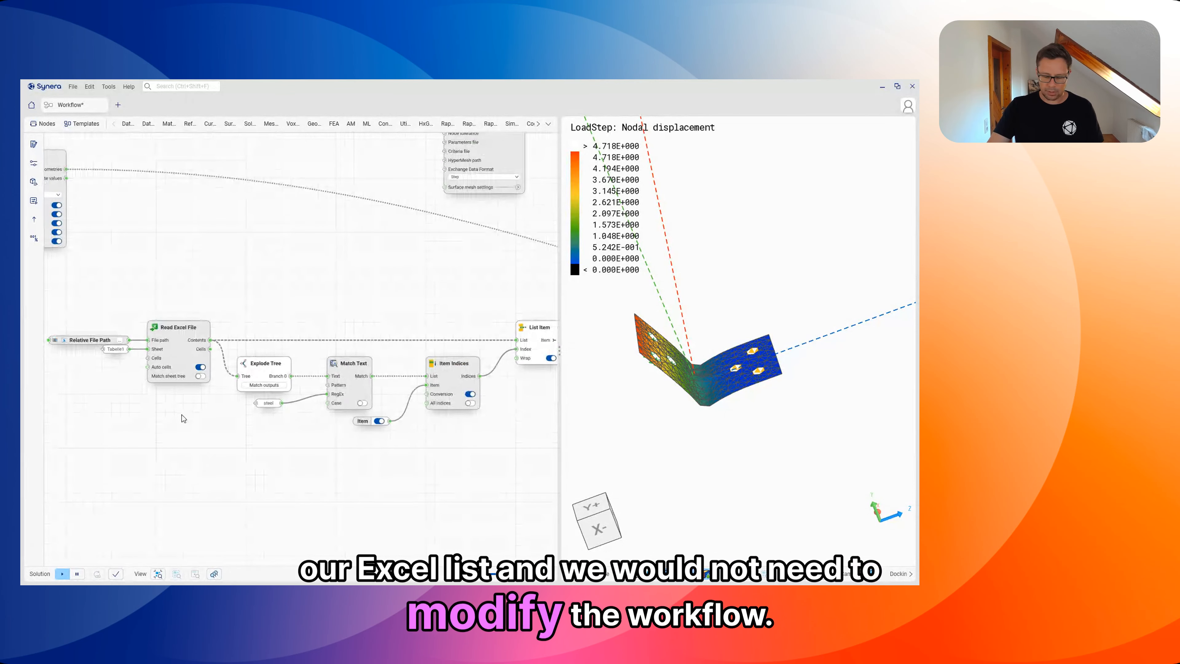
pyautogui.click(255, 379)
pyautogui.click(241, 469)
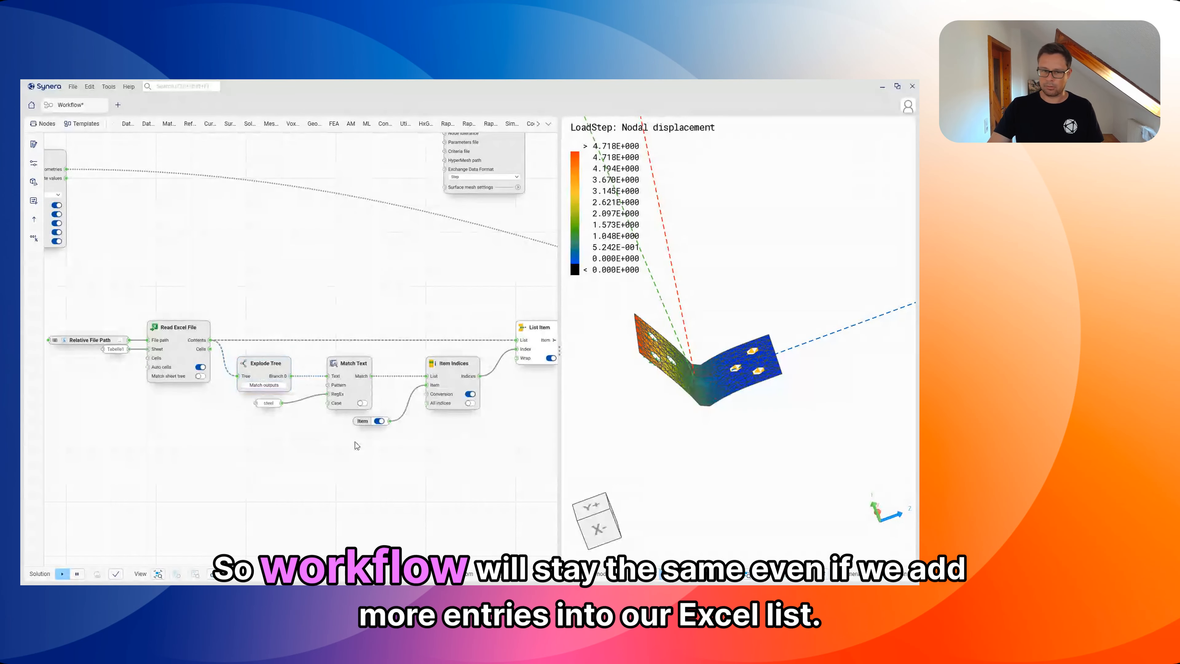